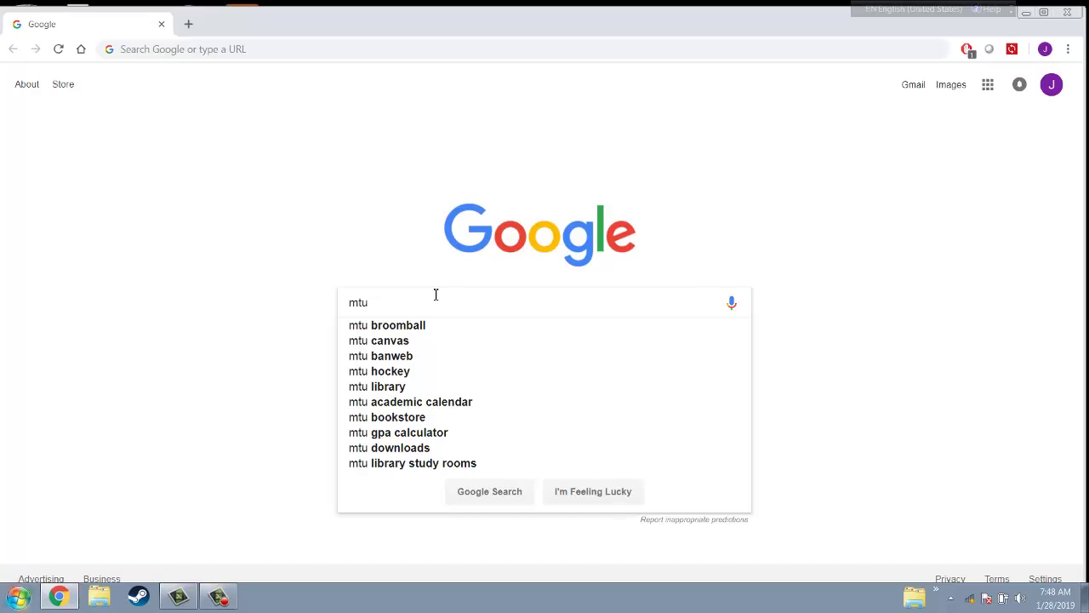
Search Google for 'mtu software dis', correcting the mistyped letters
type("soff")
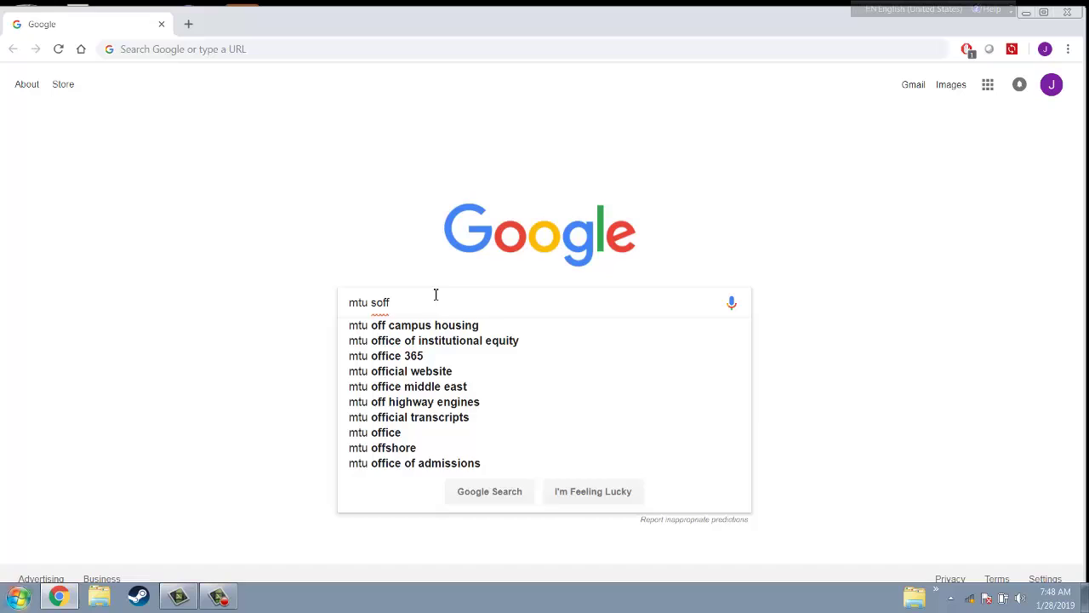
key("BackSpace")
key("BackSpace")
type("tware")
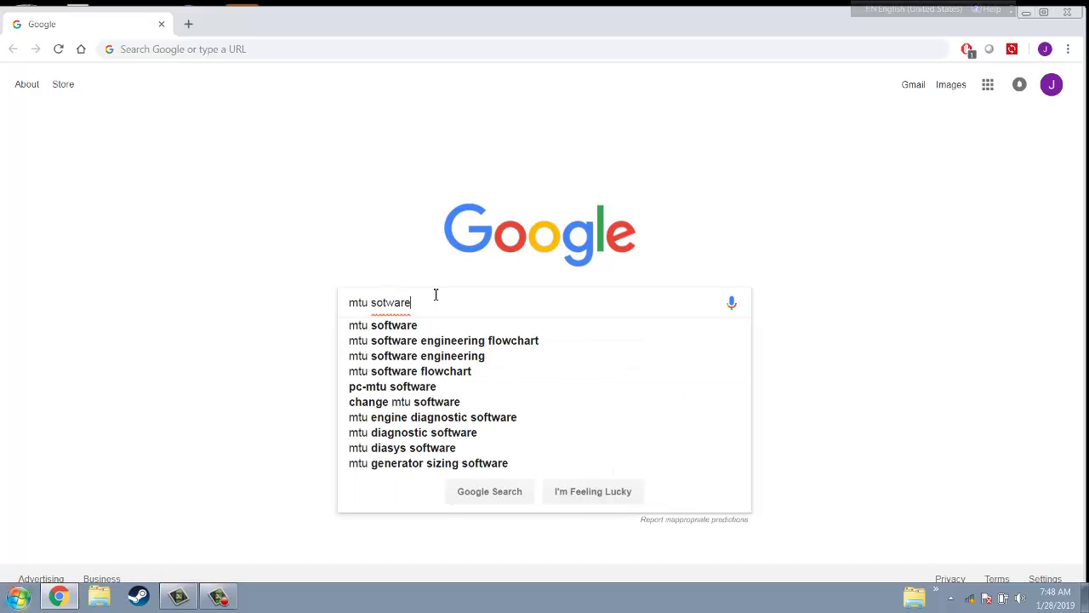
type(" dis")
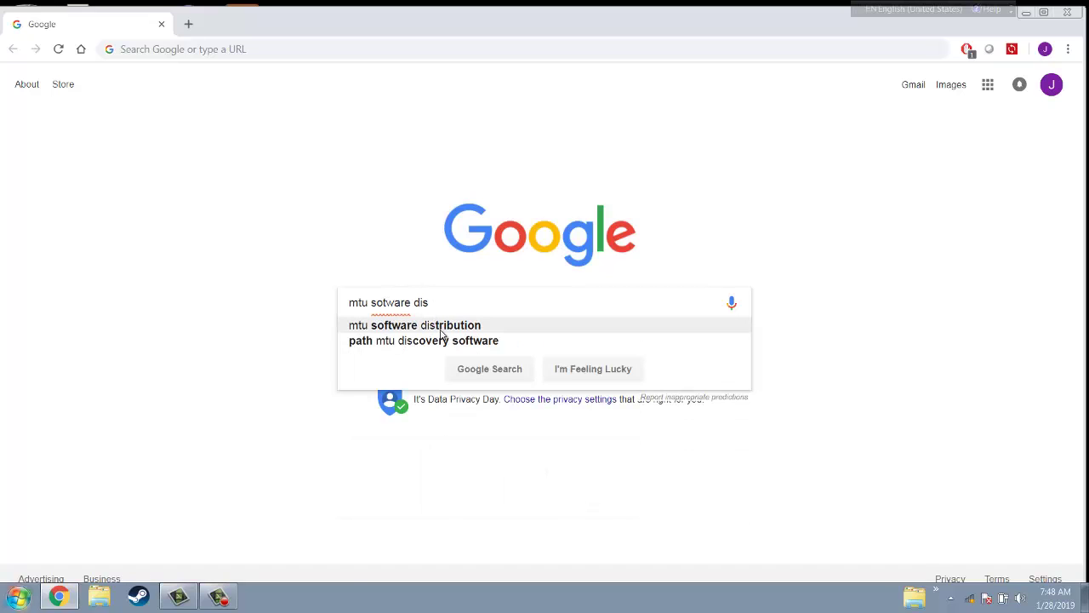
Open the Michigan Tech Software Distribution Center and log in with the university username and password
left_click(442, 331)
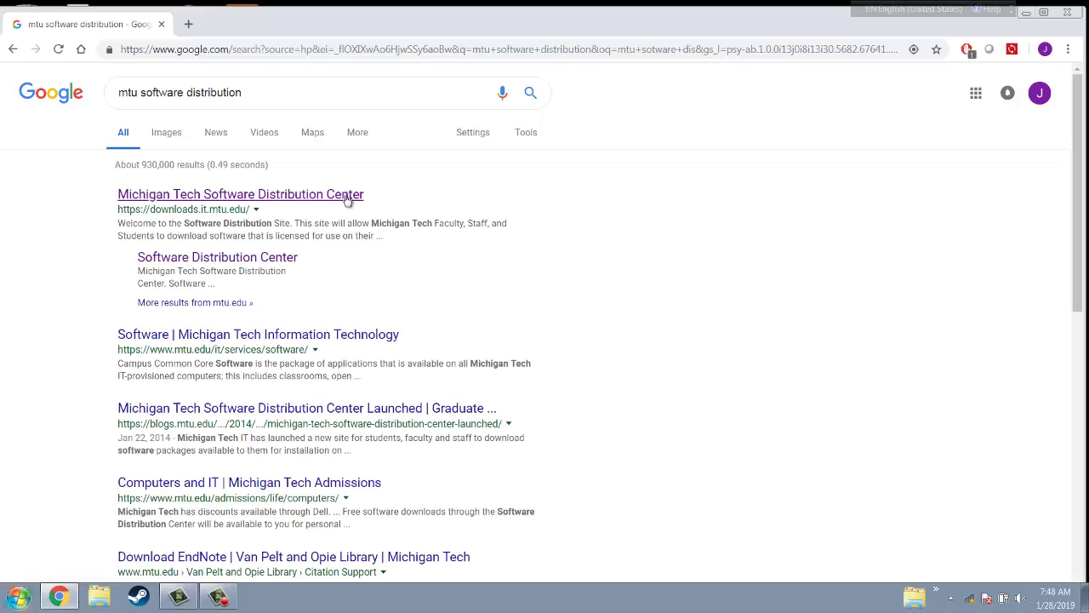
left_click(340, 197)
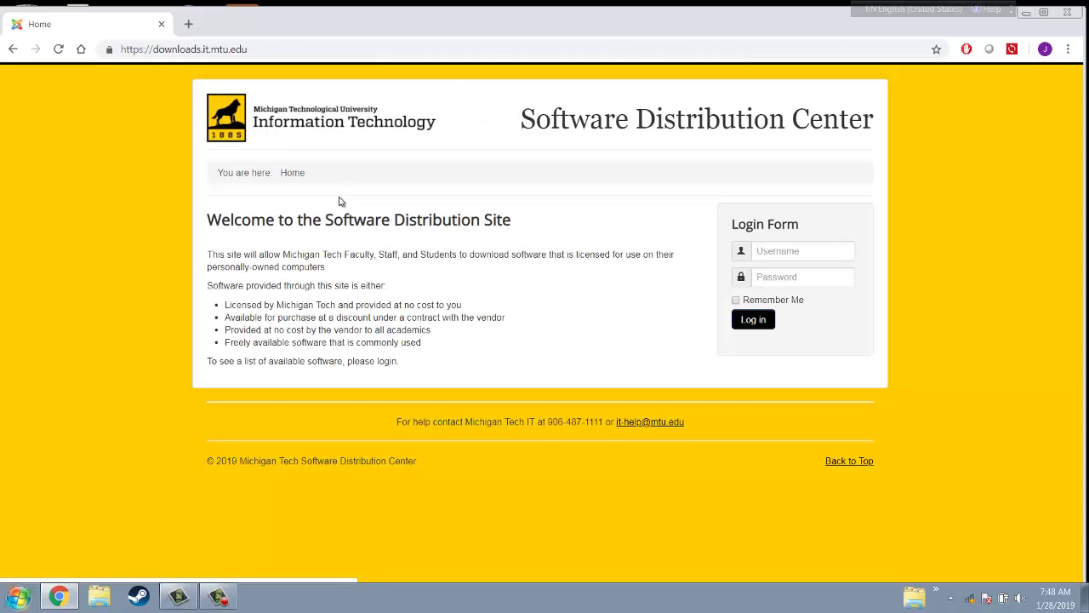
left_click(818, 249)
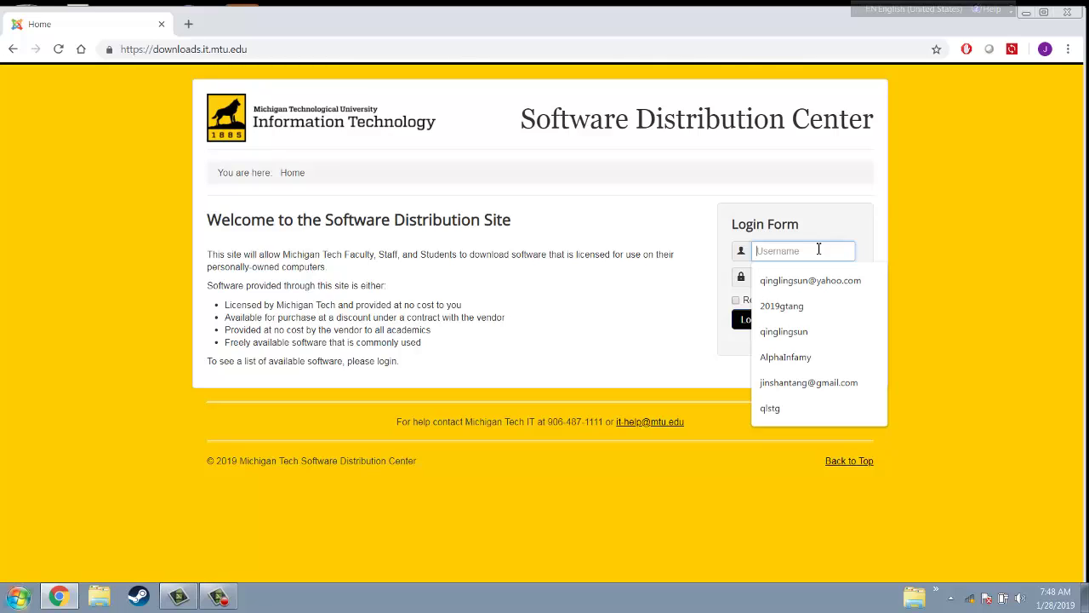
type("jinshant")
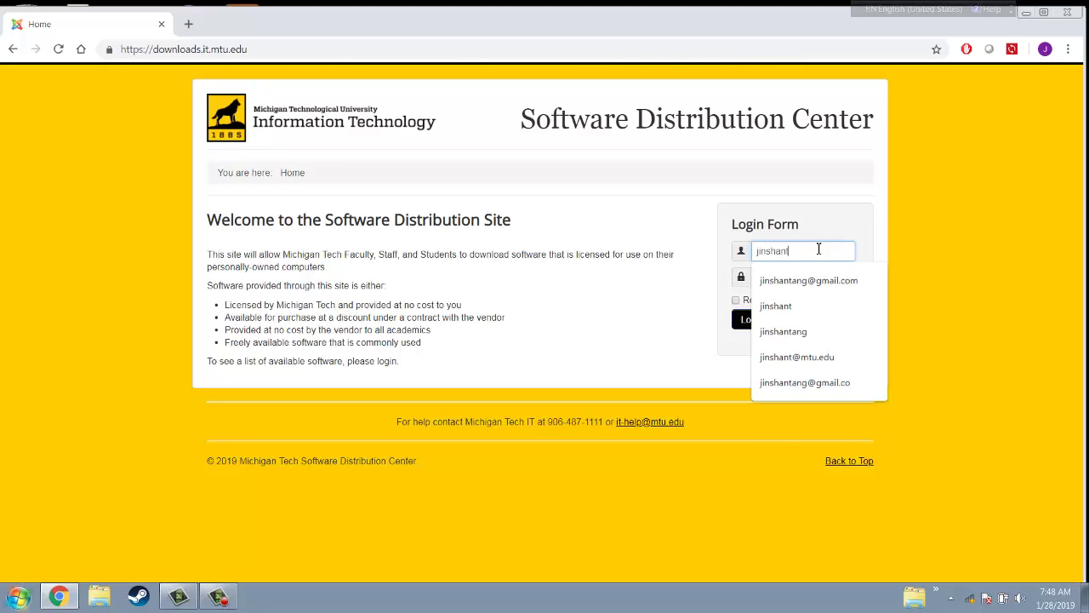
left_click(826, 276)
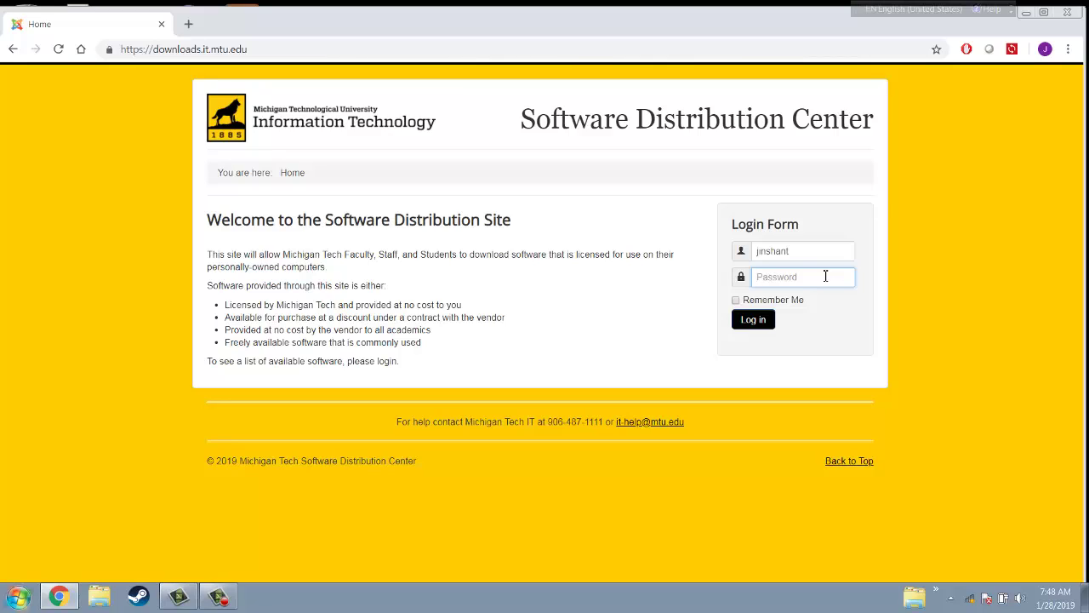
type("•")
left_click(752, 319)
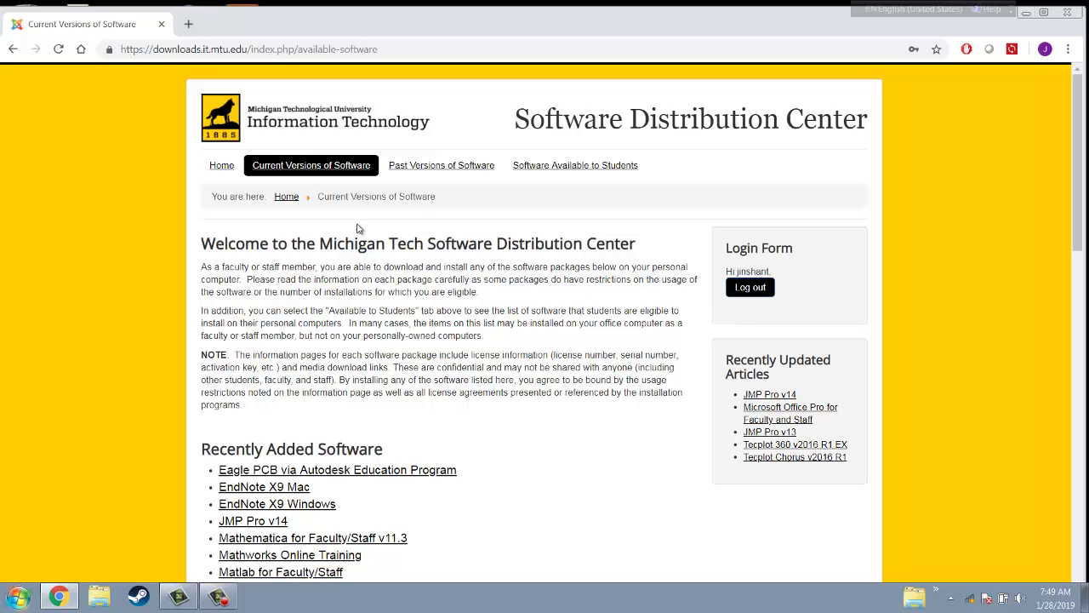
Scroll the software lists and open the Matlab for Faculty/Staff page under Recently Added Software
scroll(344, 226, "down", 7)
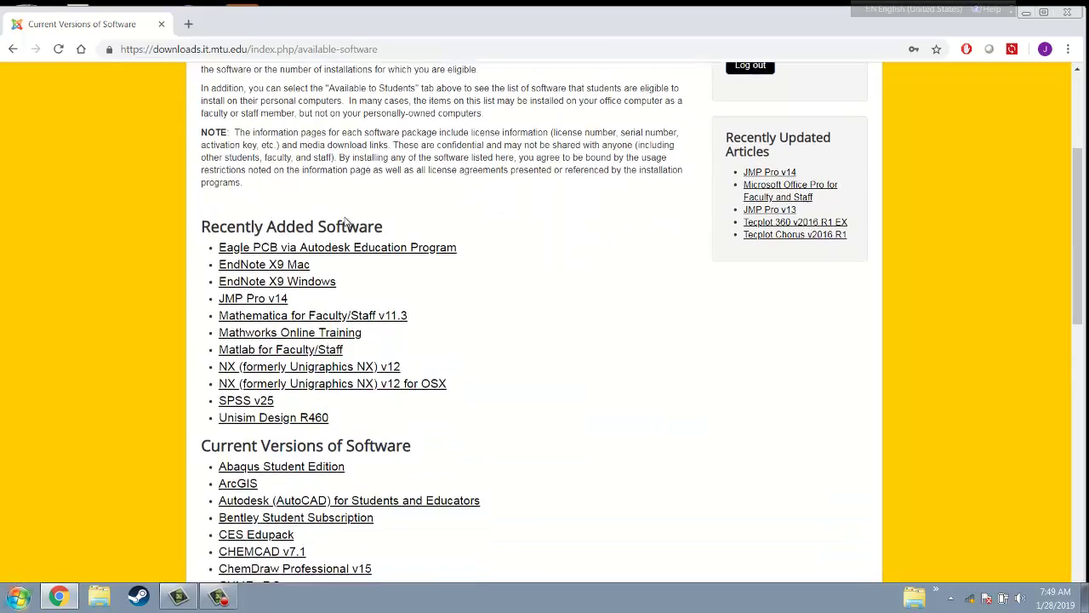
scroll(347, 223, "up", 3)
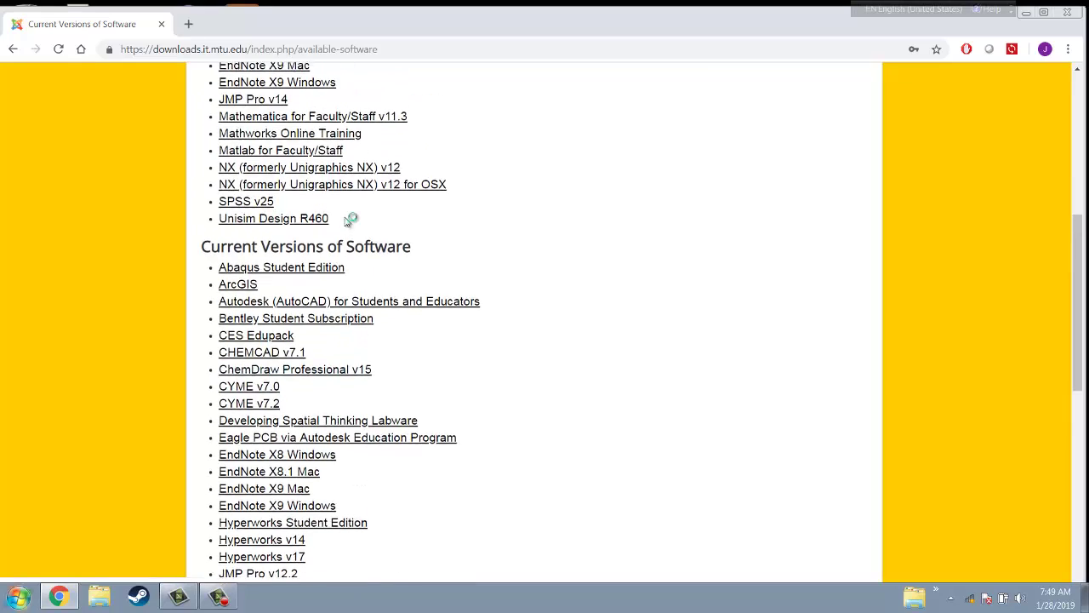
scroll(345, 221, "down", 3)
scroll(348, 214, "up", 3)
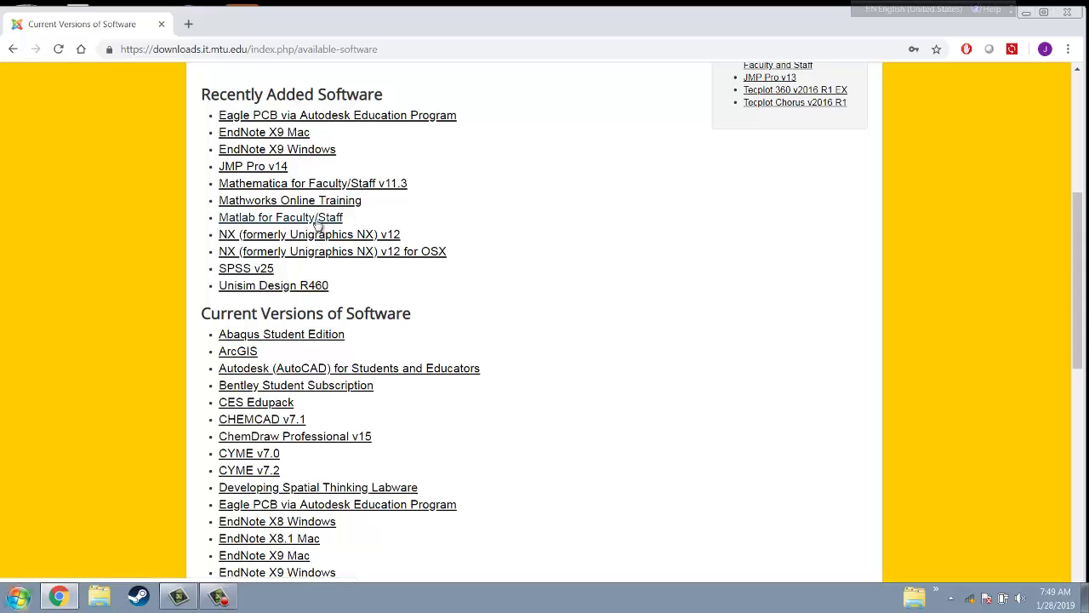
left_click(318, 220)
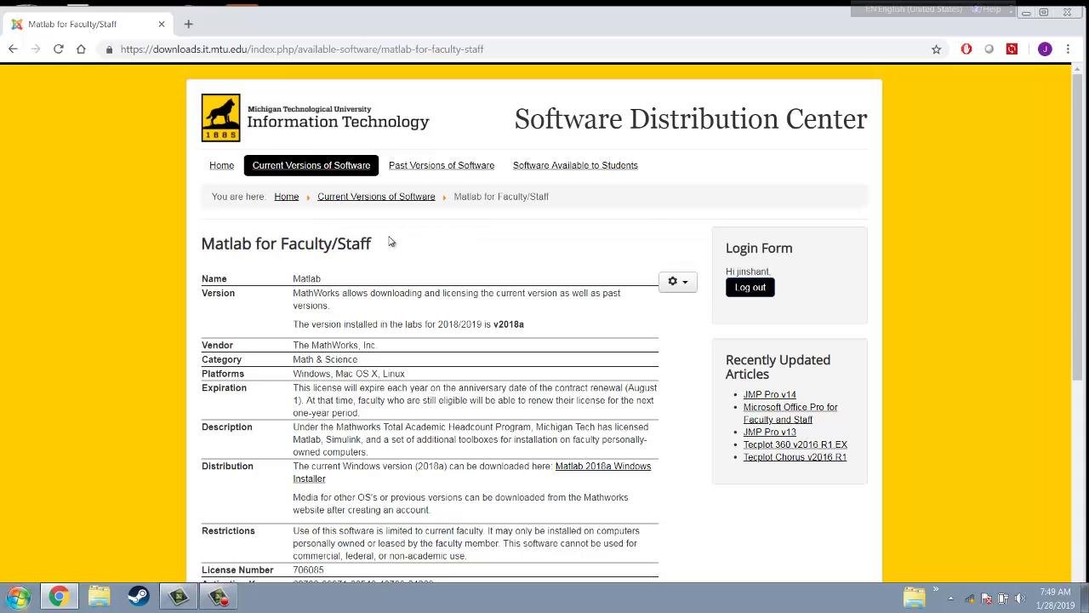
Select the Matlab License Number and Activation Key rows on the page
scroll(372, 263, "down", 4)
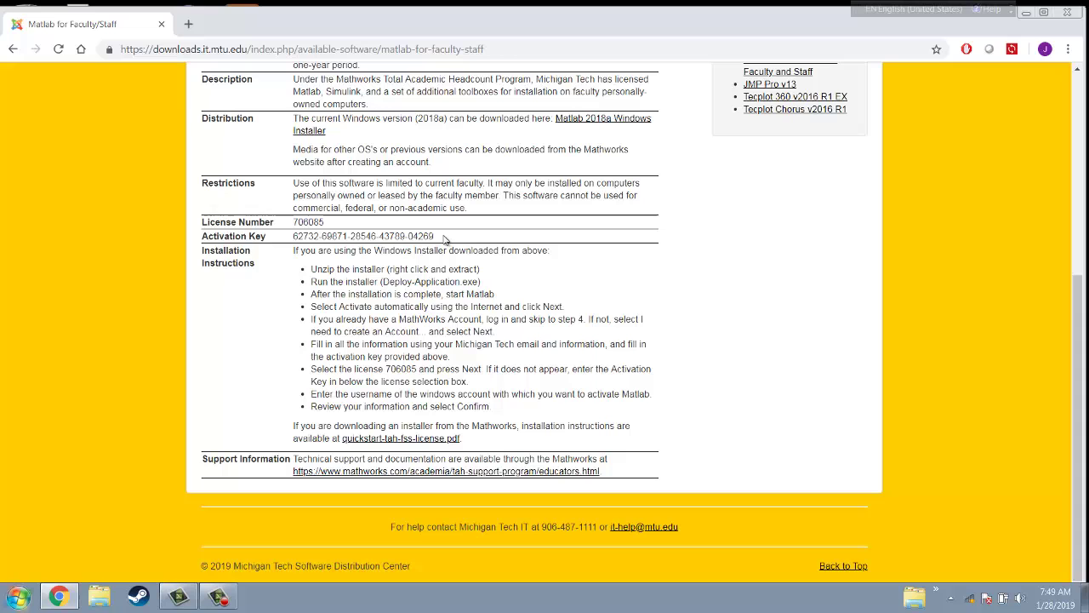
left_click_drag(435, 236, 207, 215)
left_click(285, 237)
left_click_drag(204, 224, 455, 239)
key("ctrl+c")
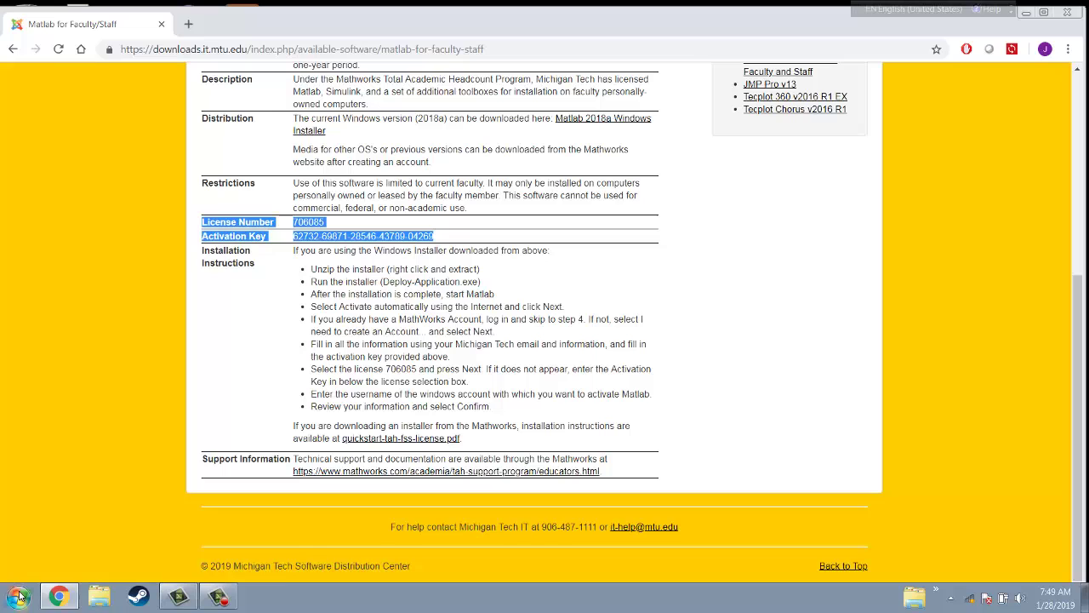
Paste the license number and activation key into a new Notepad note, then return to Chrome
left_click(20, 595)
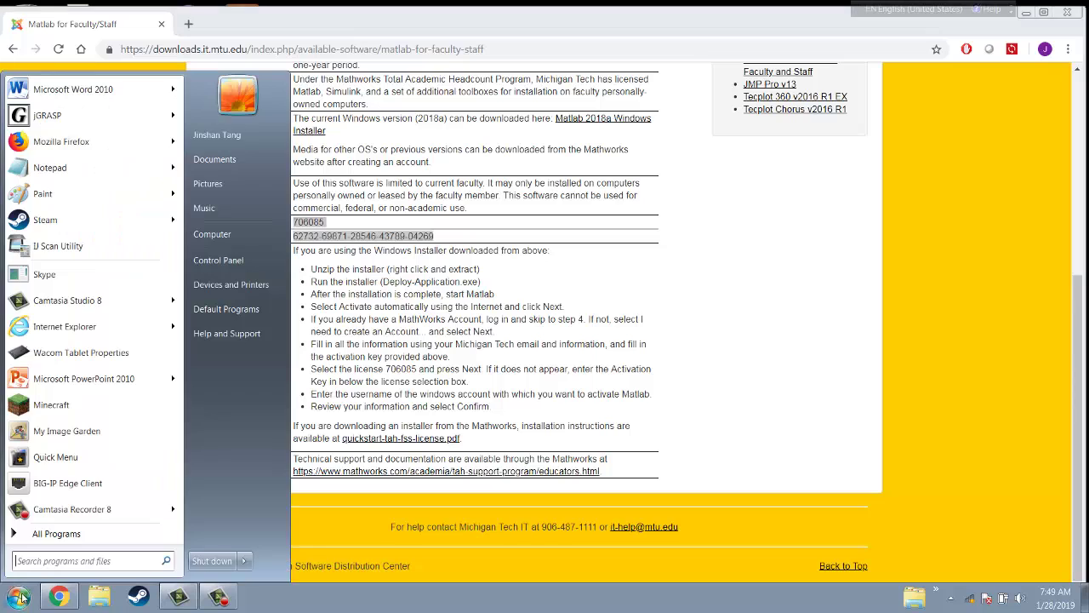
left_click(64, 167)
key("ctrl+v")
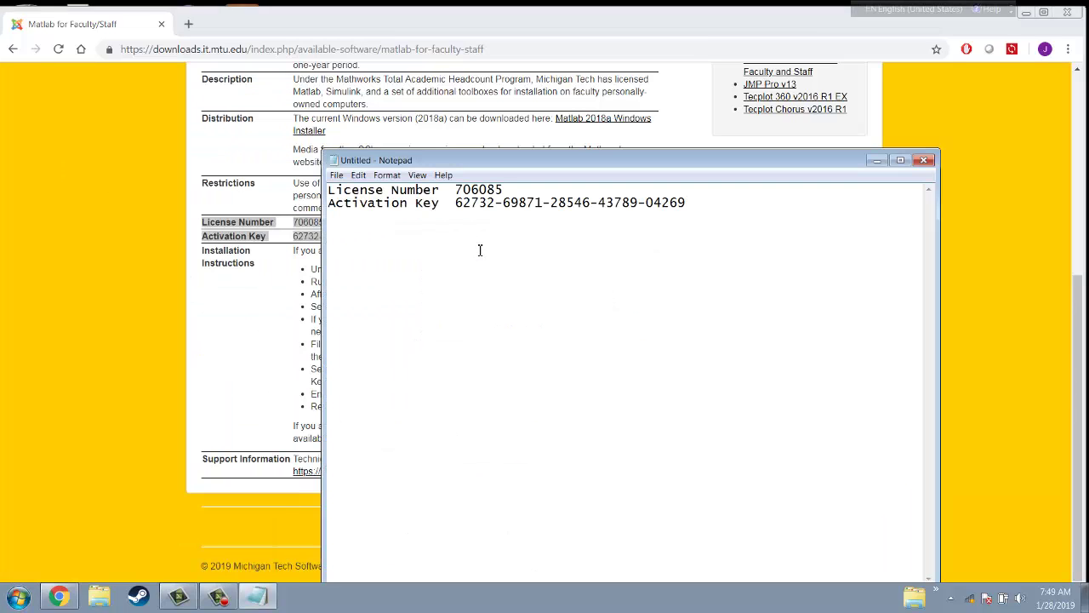
left_click(246, 316)
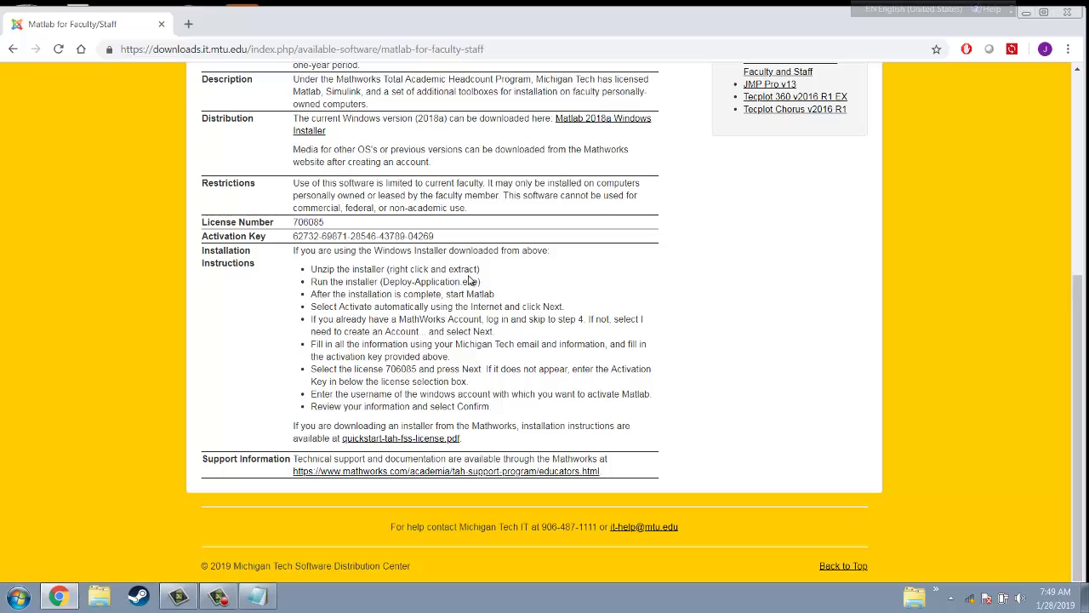
Follow the Matlab 2018a Windows Installer link in the Distribution row
scroll(469, 281, "up", 3)
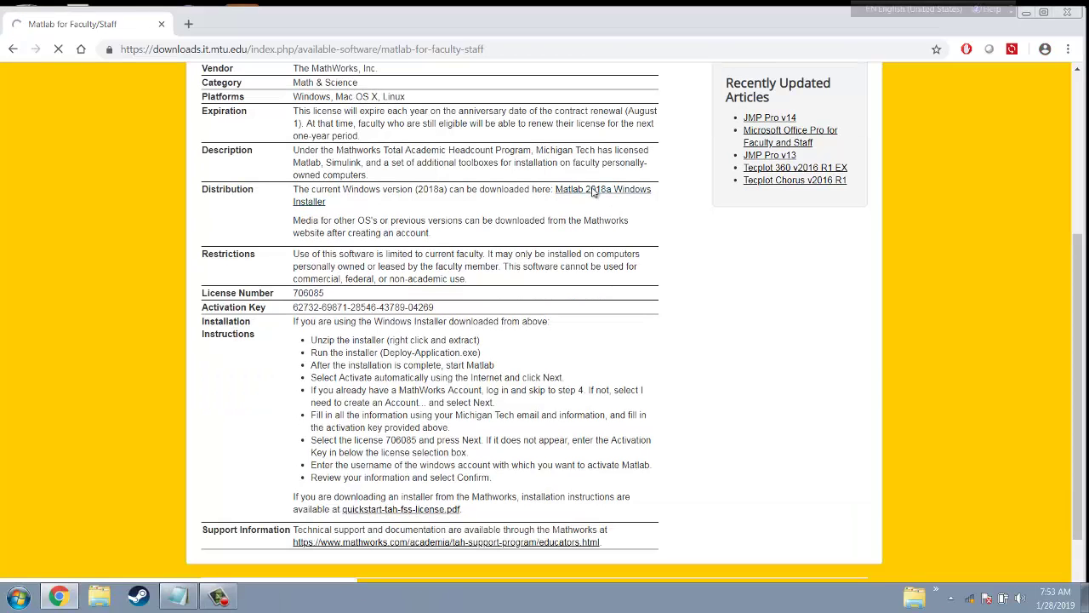
left_click(597, 159)
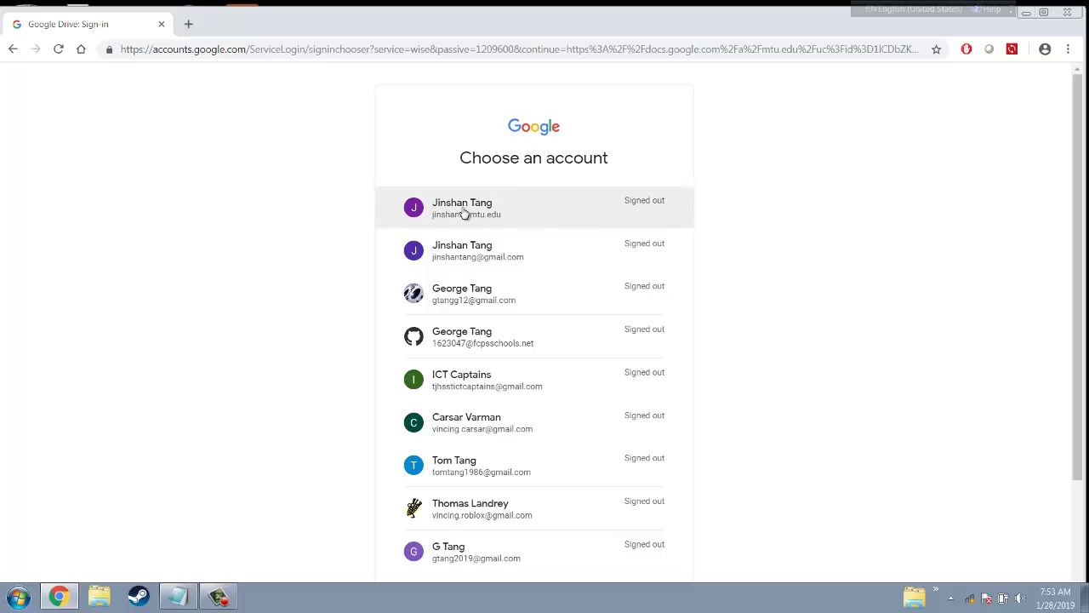
Sign in to Google with the university account and its password
left_click(466, 209)
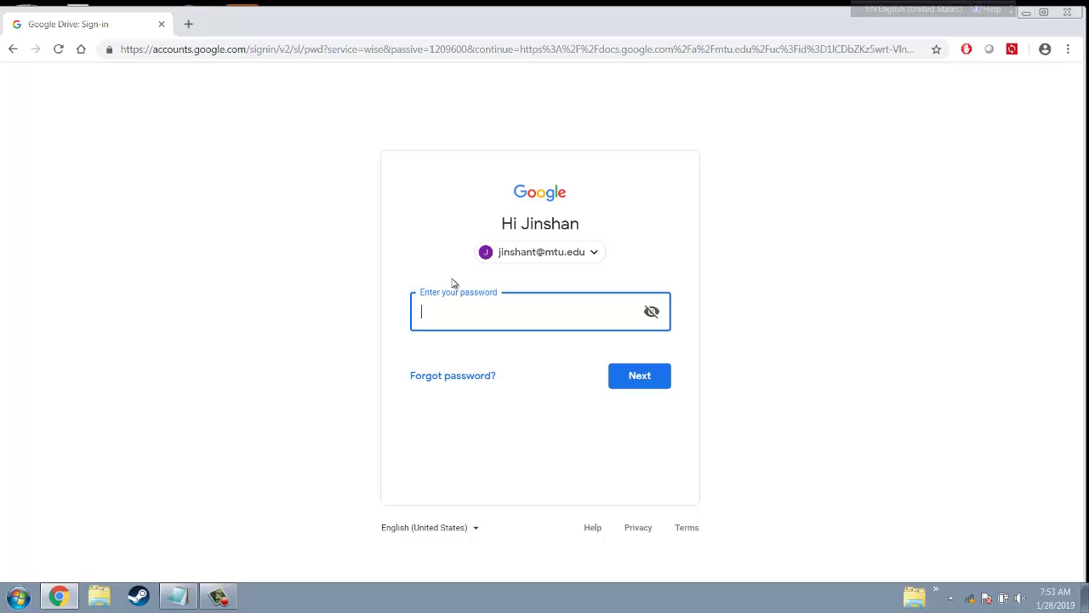
type("•")
key("BackSpace")
left_click(649, 377)
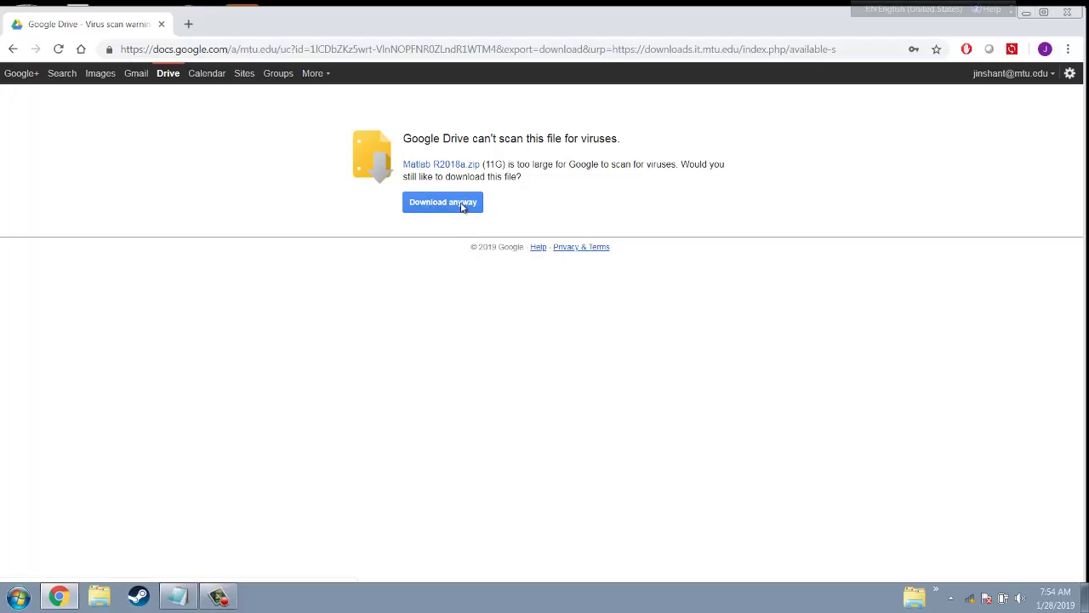
Download Matlab R2018a.zip despite the virus-scan warning and show the file in its Downloads folder
left_click(462, 207)
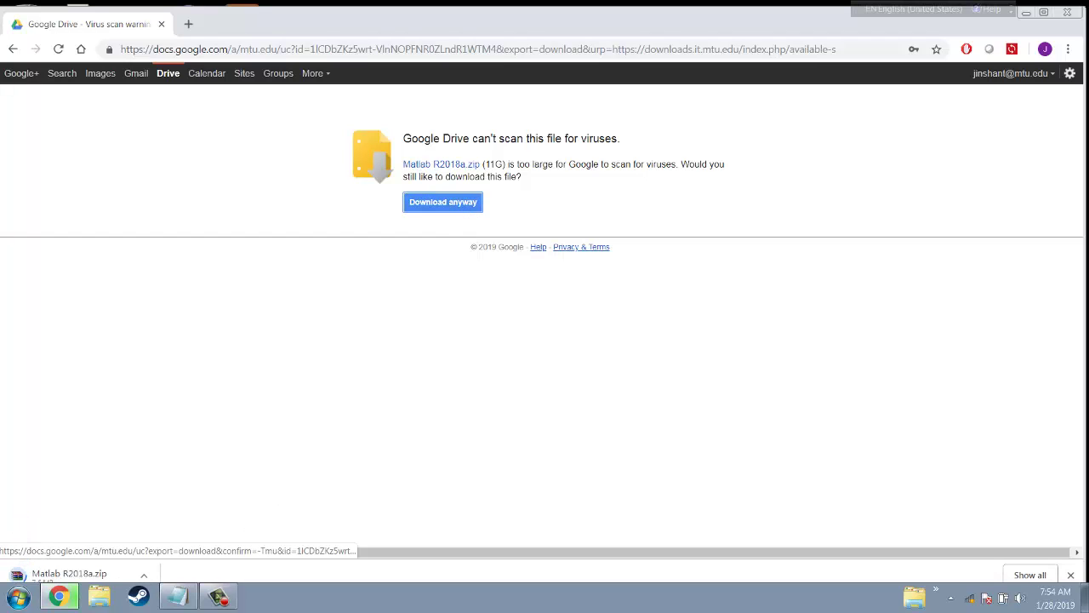
left_click(144, 575)
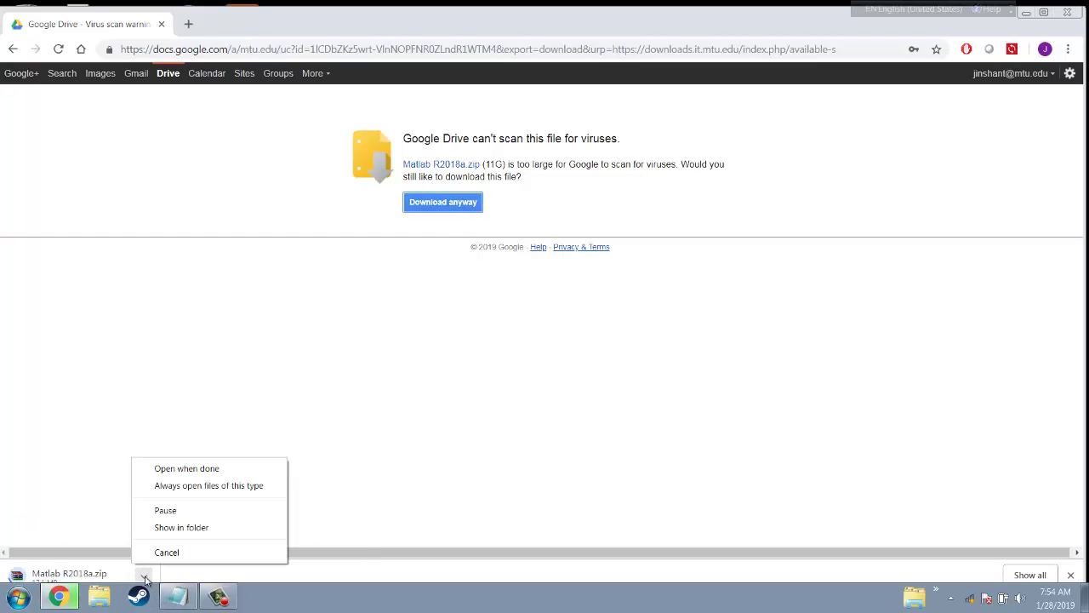
left_click(189, 527)
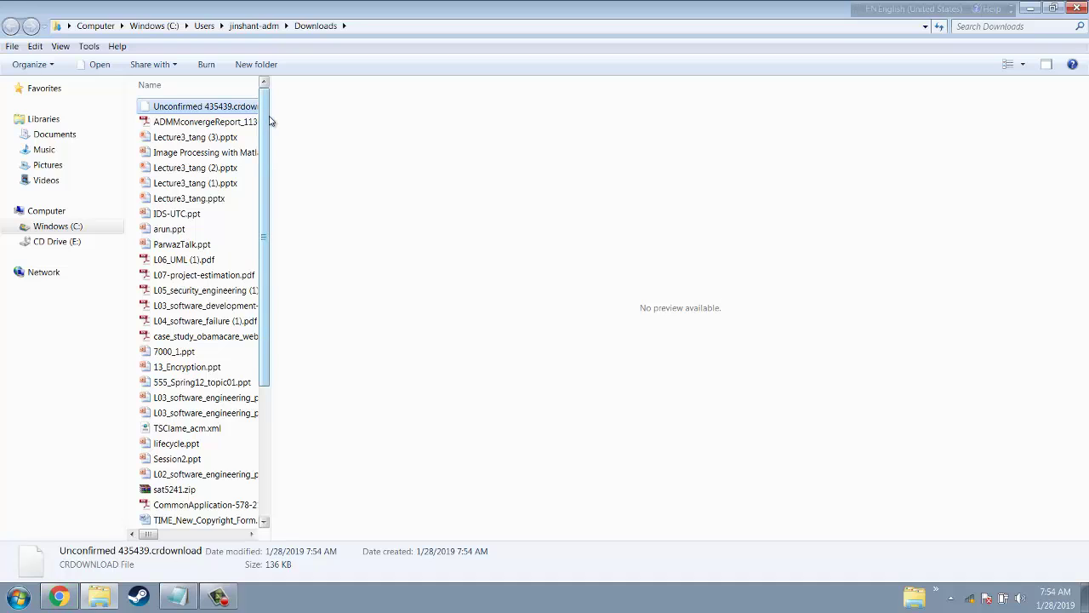
Once the download finishes, open Matlab R2018a.zip from the Downloads folder in WinRAR
left_click_drag(273, 116, 367, 126)
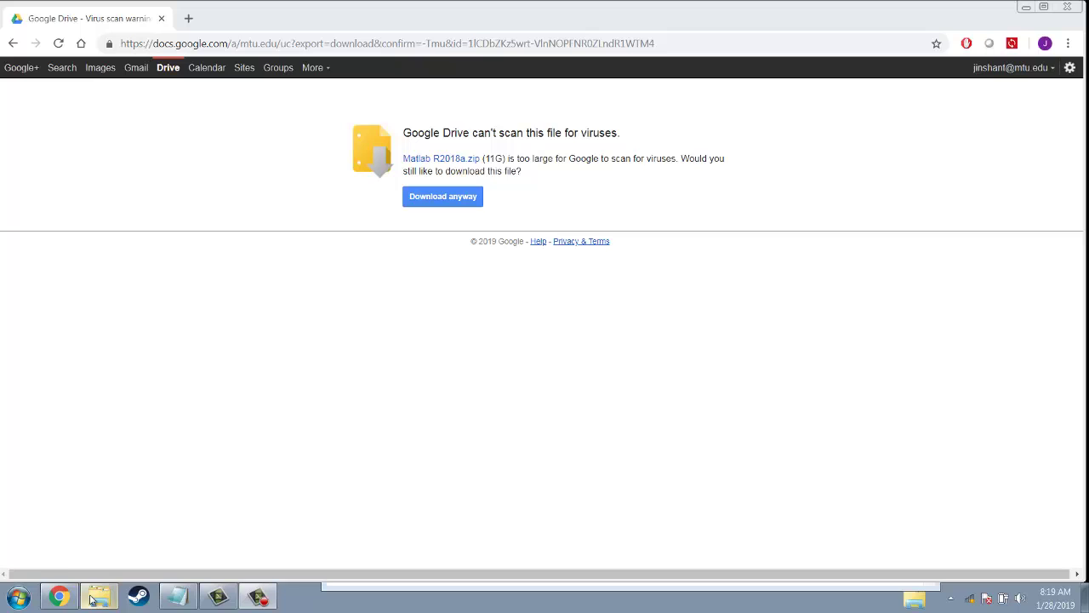
mouse_move(92, 598)
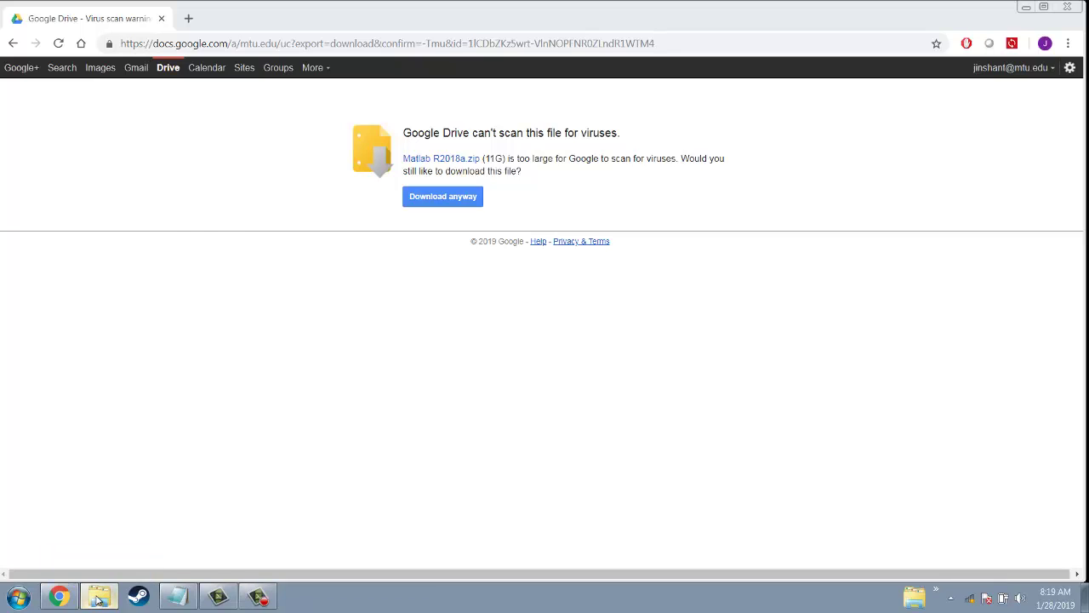
left_click(95, 566)
left_click(377, 27)
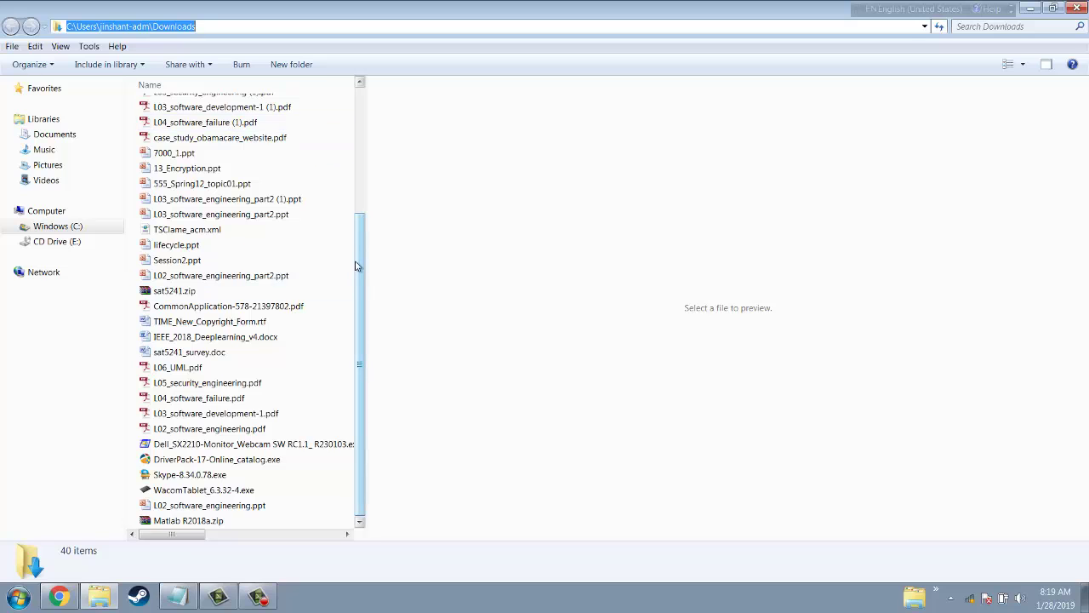
left_click_drag(359, 264, 340, 418)
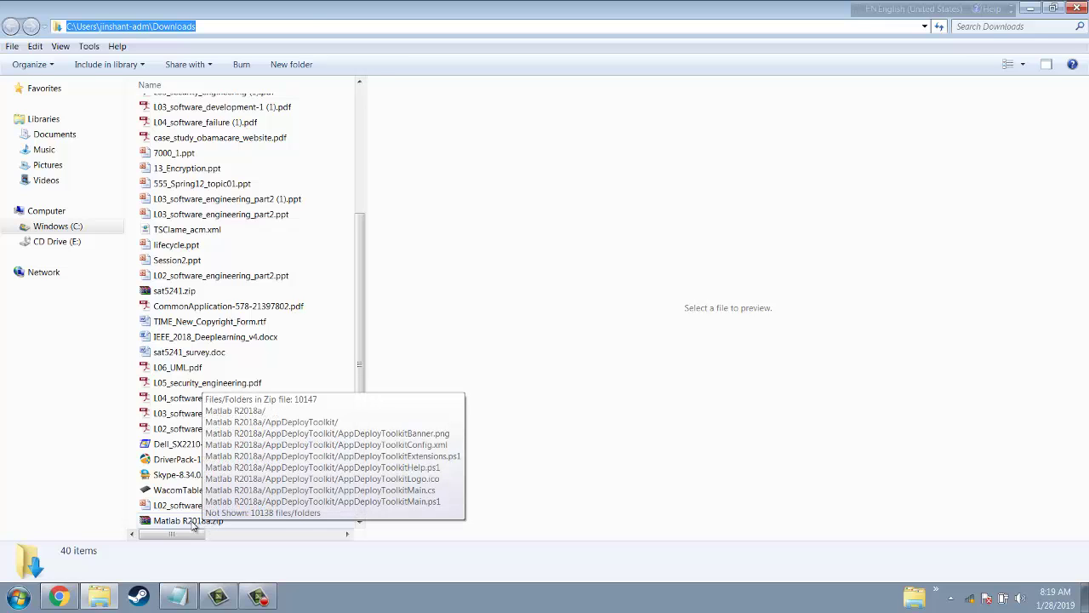
double_click(192, 522)
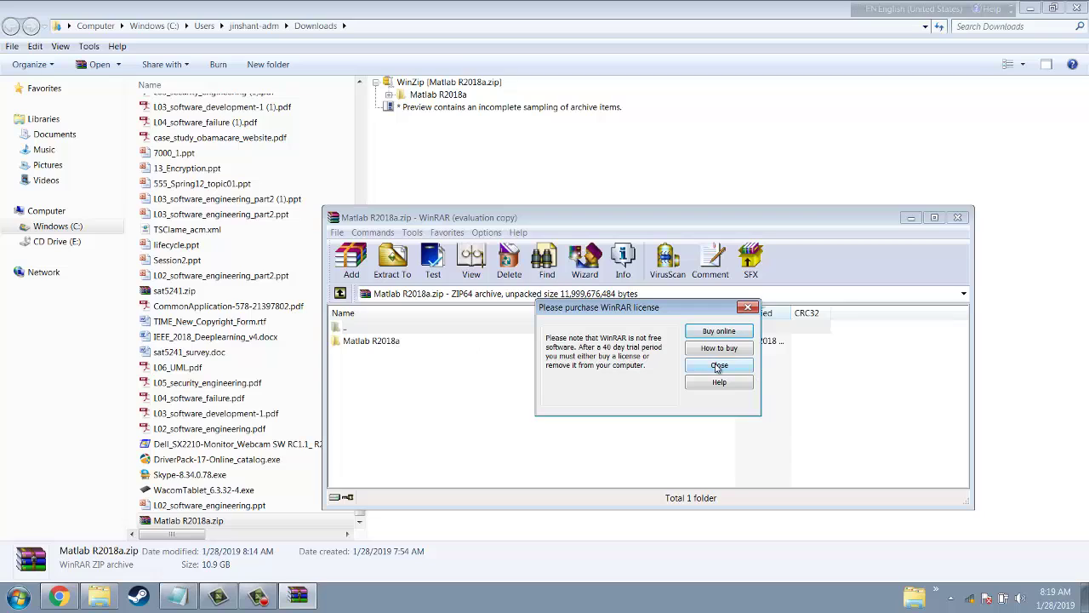
Extract the archive's Matlab R2018a folder to Downloads\Matlab R2018a with WinRAR
left_click(717, 366)
left_click(378, 342)
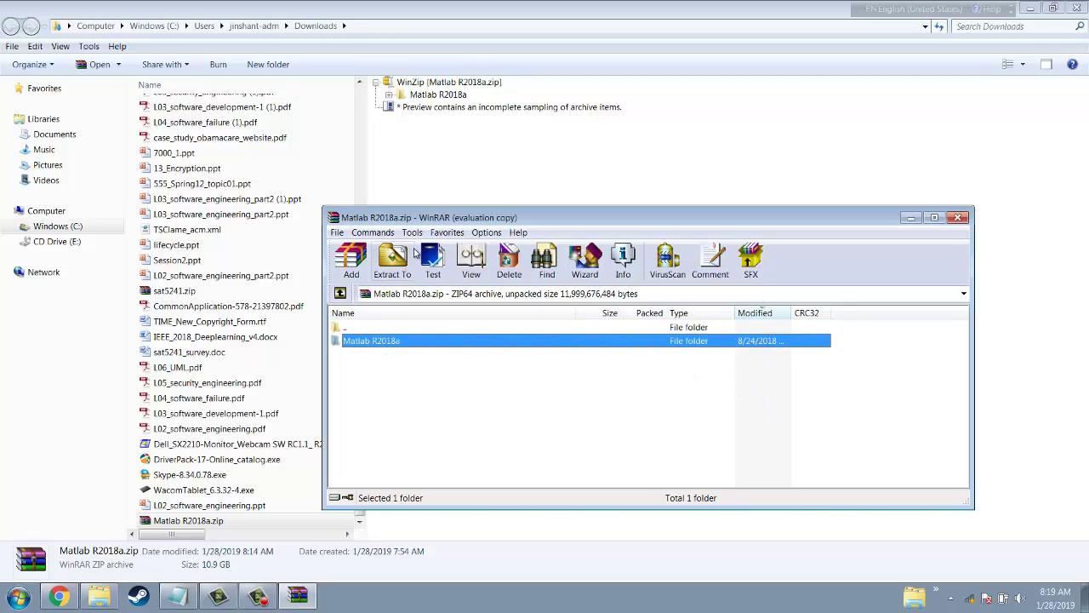
left_click(393, 259)
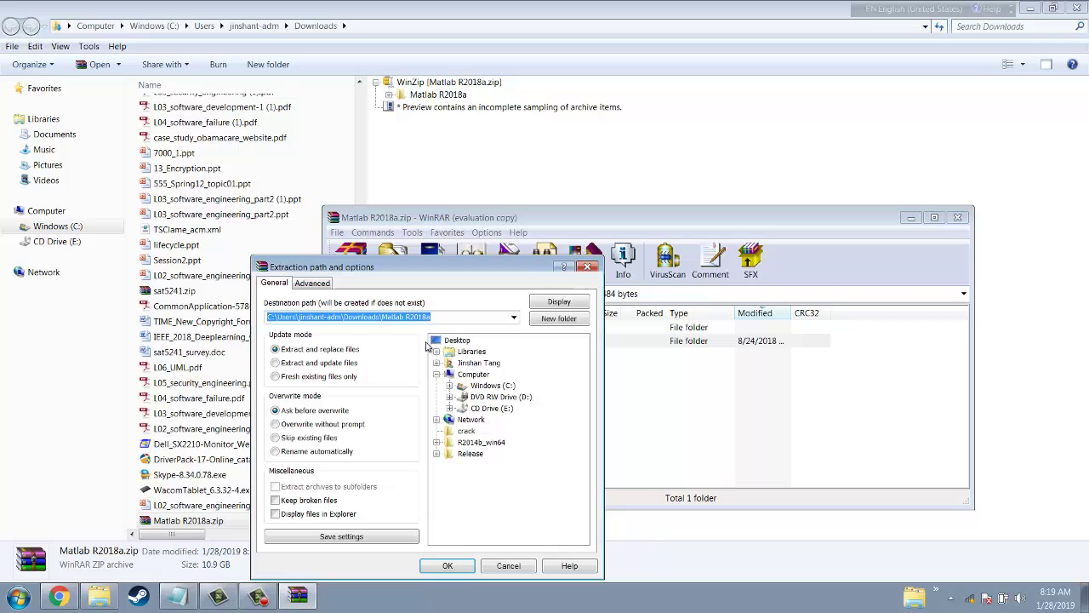
left_click(451, 317)
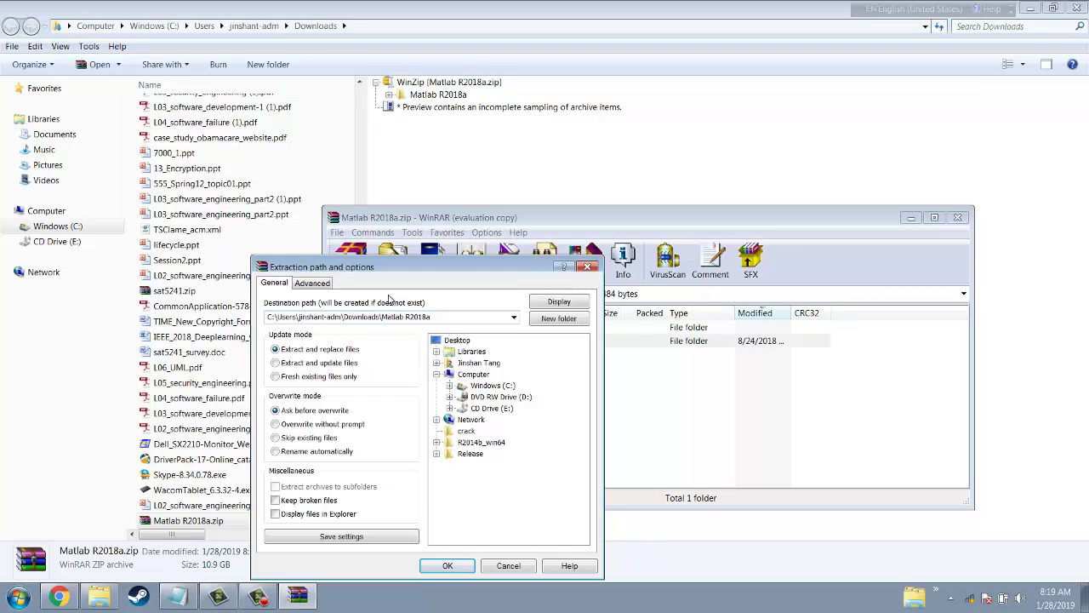
left_click(448, 567)
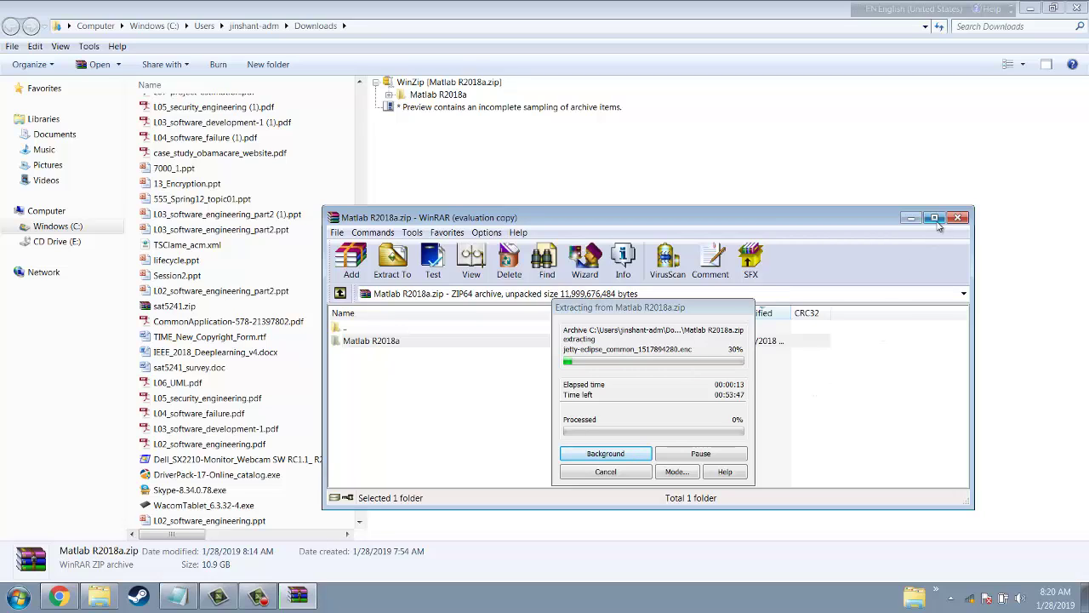
left_click(934, 218)
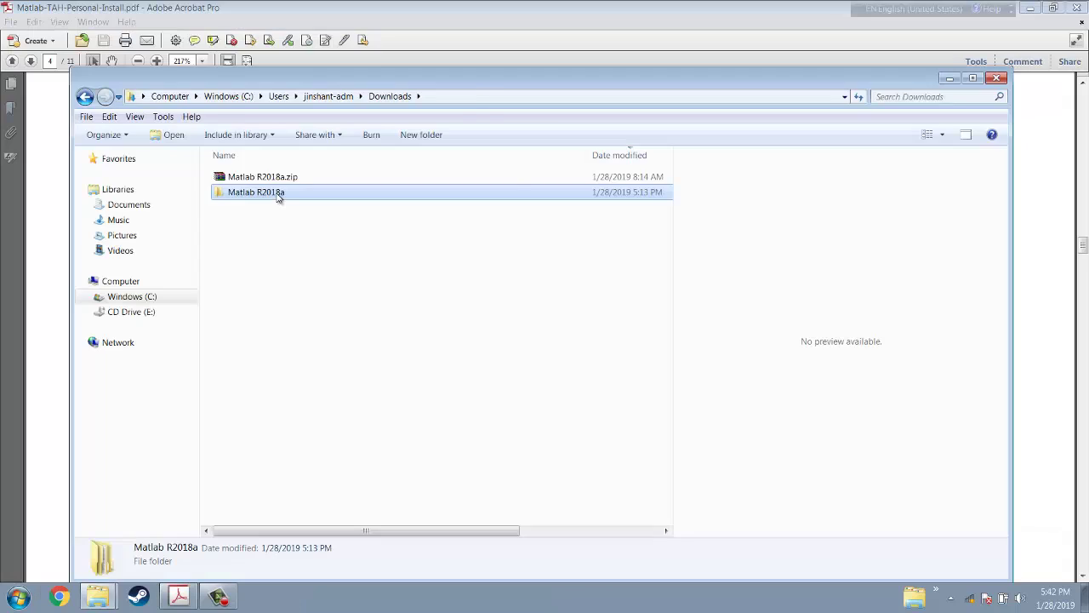
Browse into Matlab R2018a\Matlab R2018a\Files and run setup.exe
double_click(278, 194)
double_click(275, 177)
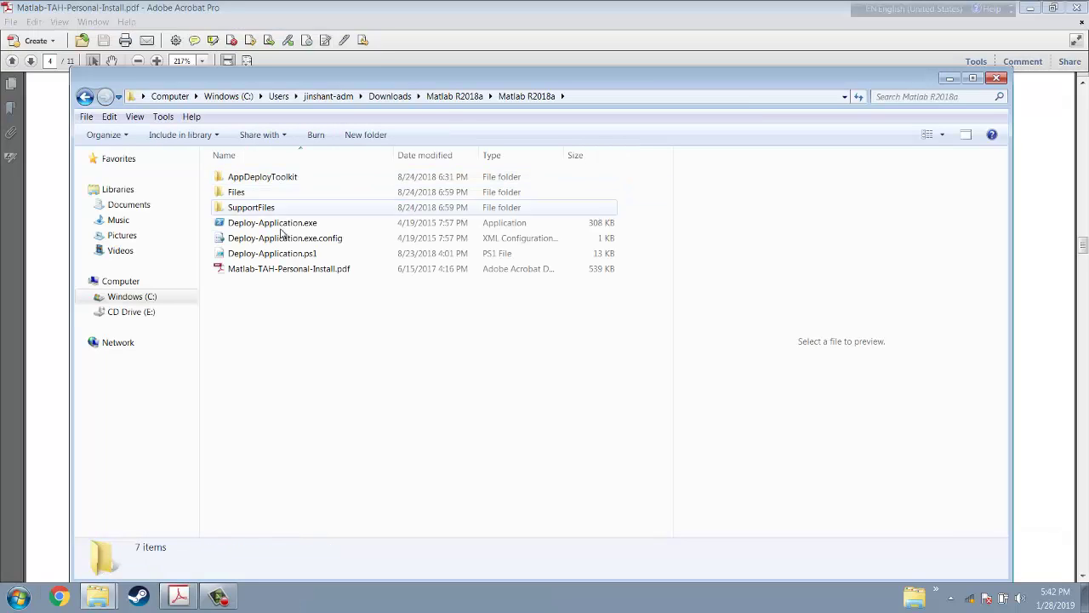
double_click(236, 193)
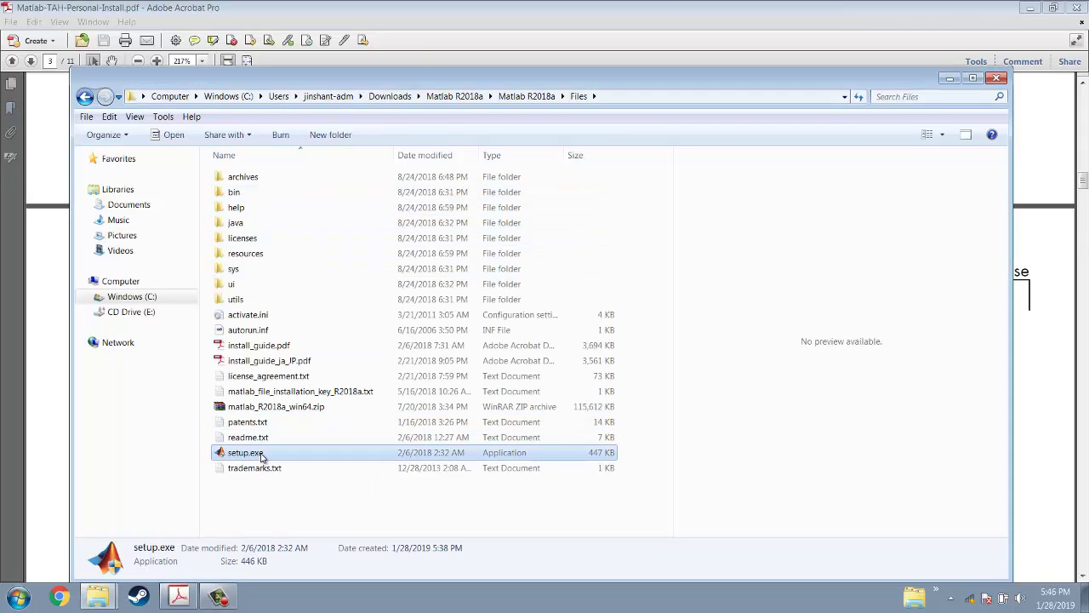
double_click(246, 453)
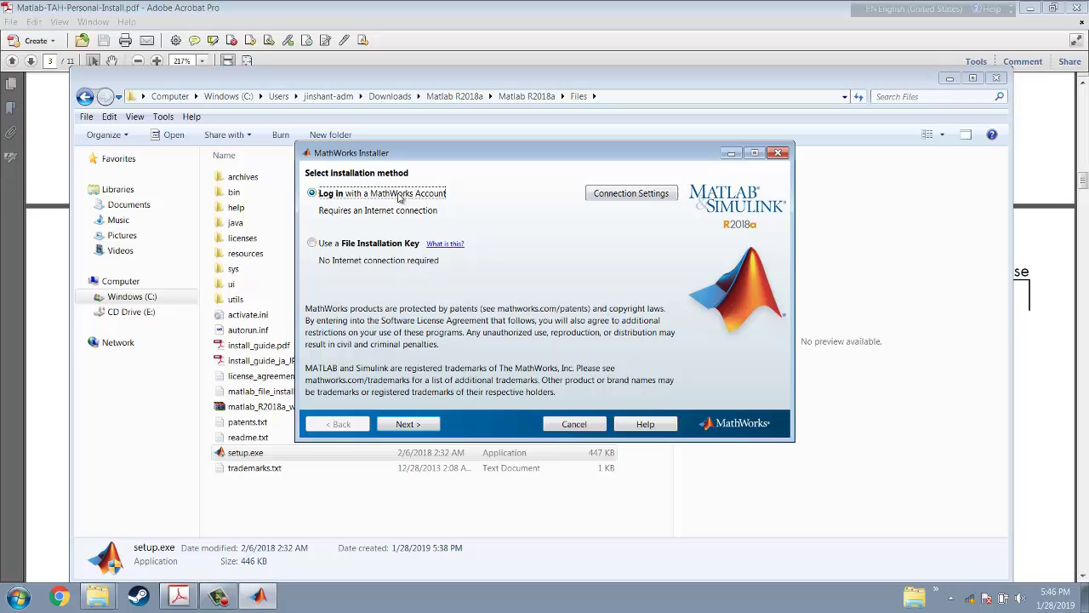
Keep the account log-in method, accept the license terms, and pick 'Create a MathWorks Account'
left_click(427, 430)
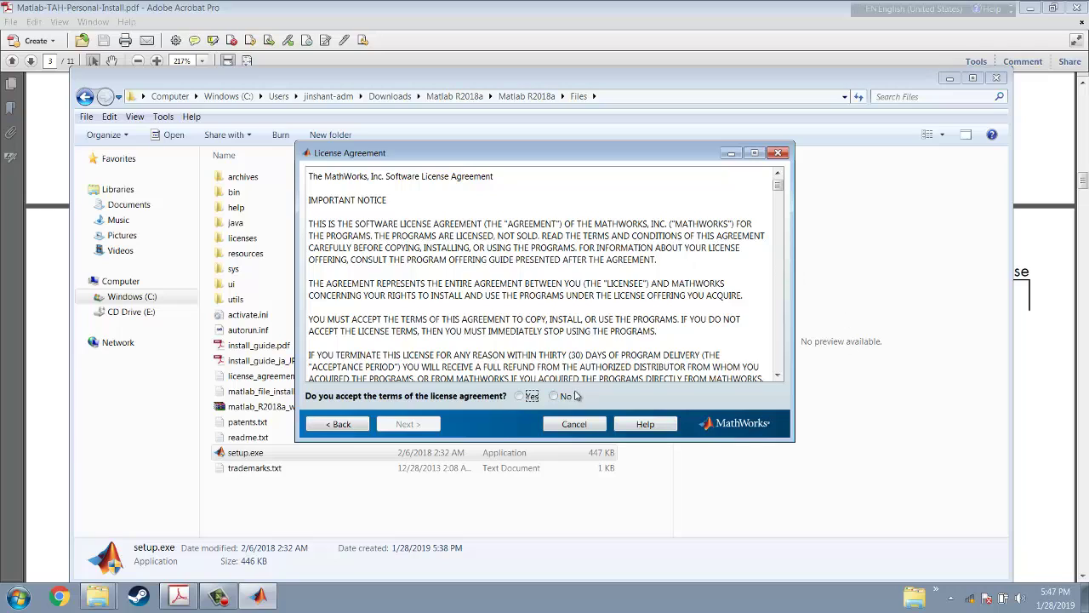
left_click(531, 398)
left_click(433, 425)
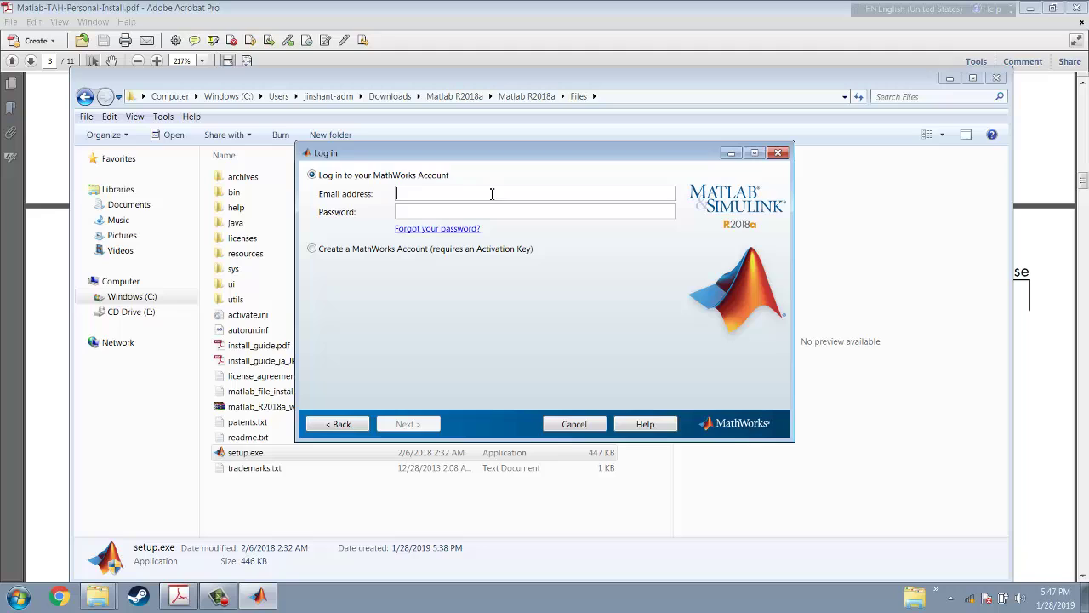
left_click(313, 250)
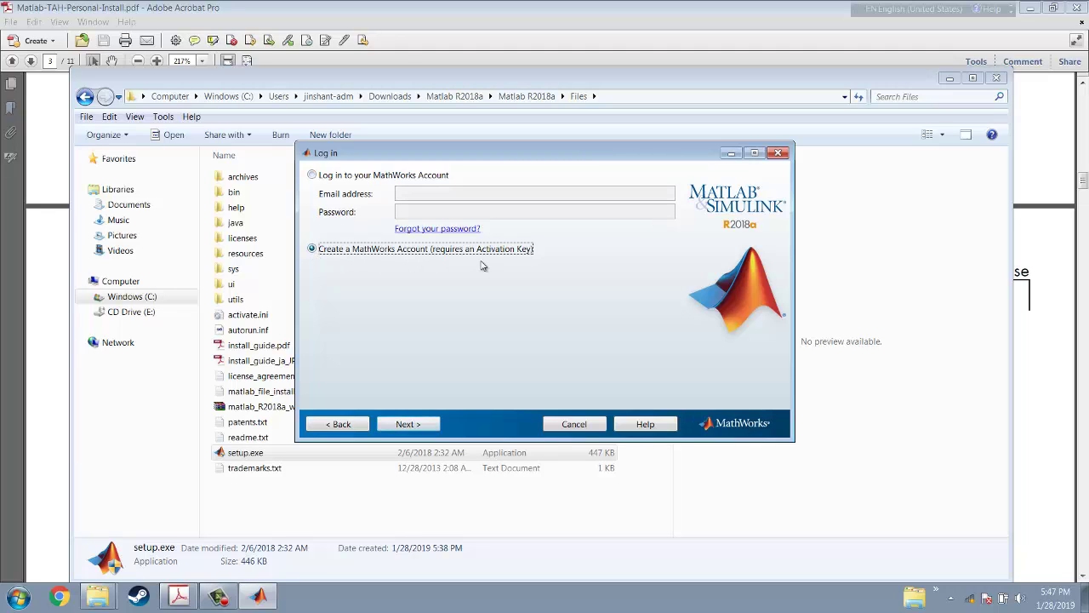
Fill the Account Creation form with the e-mail address, password and first name
left_click(415, 425)
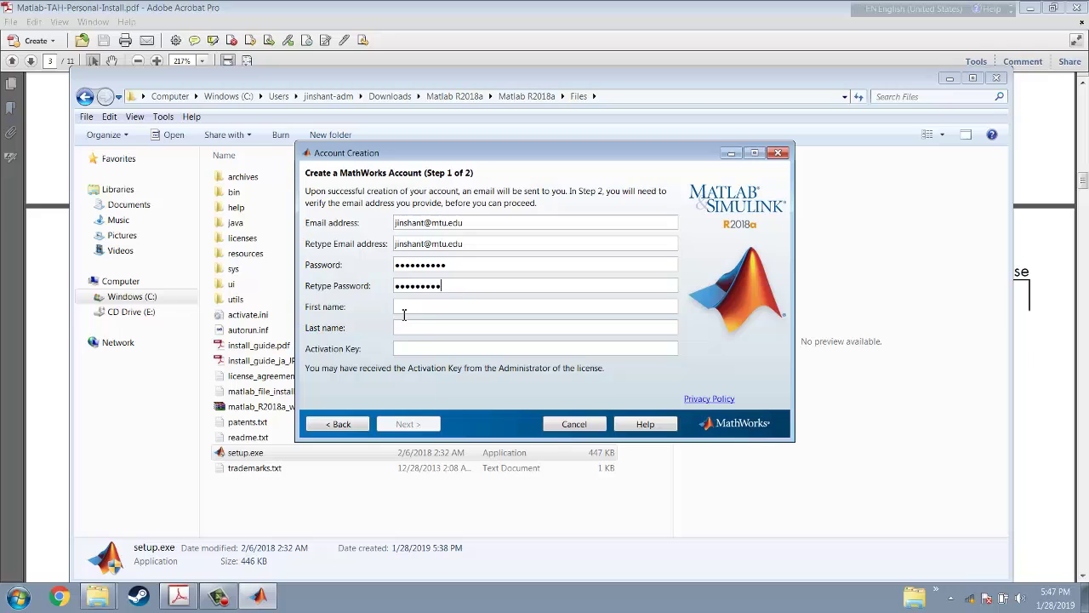
type("*")
left_click(427, 306)
type("Jinshan")
left_click(19, 596)
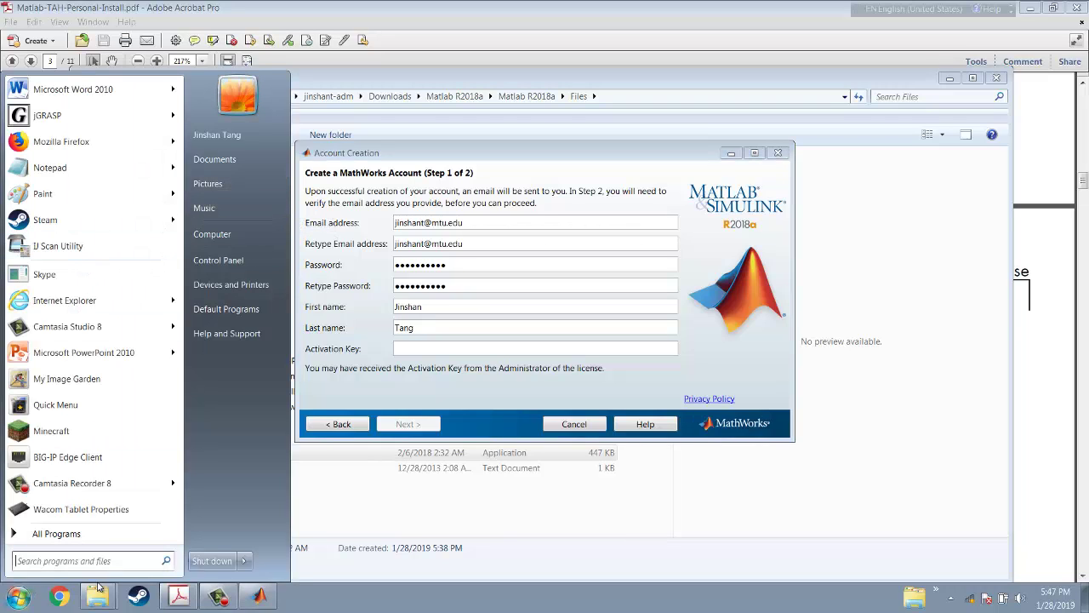
Copy the activation key from test.txt in Notepad into the installer's Activation Key field
left_click(47, 169)
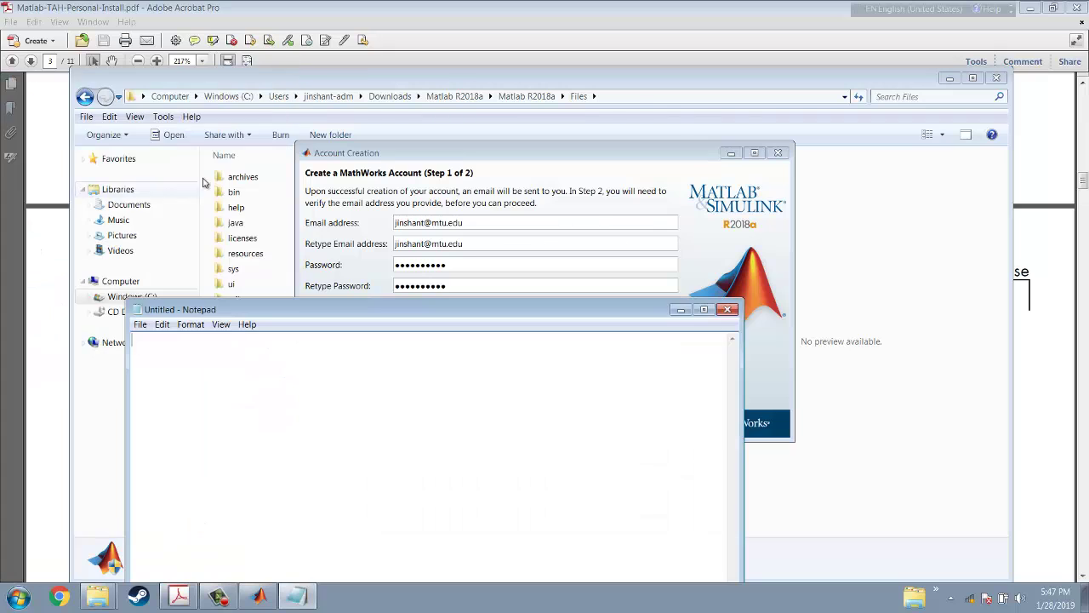
left_click(139, 324)
left_click(162, 352)
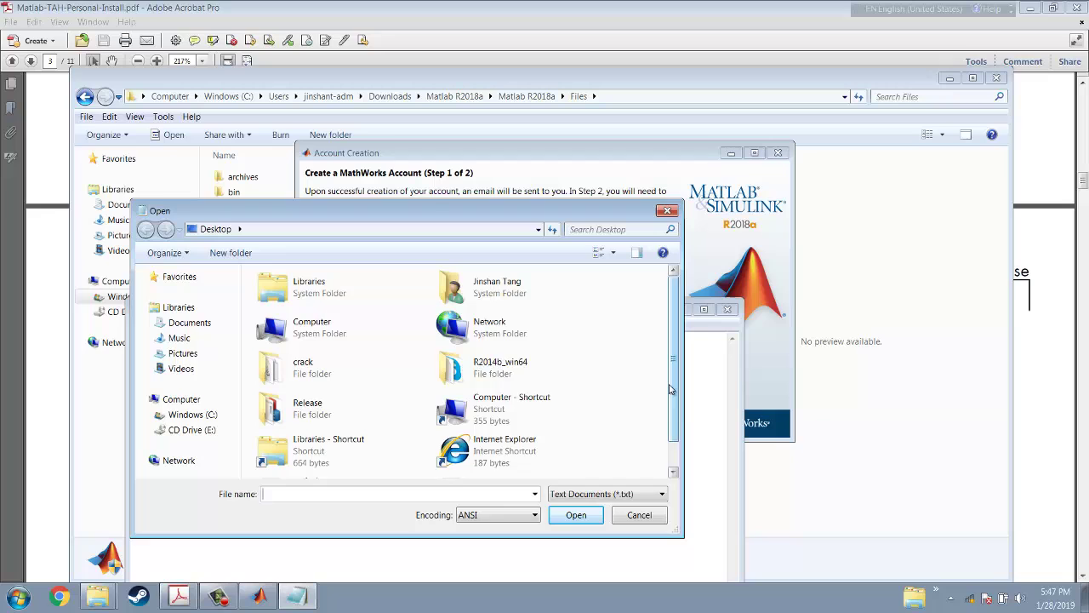
scroll(669, 389, "down", 2)
double_click(486, 459)
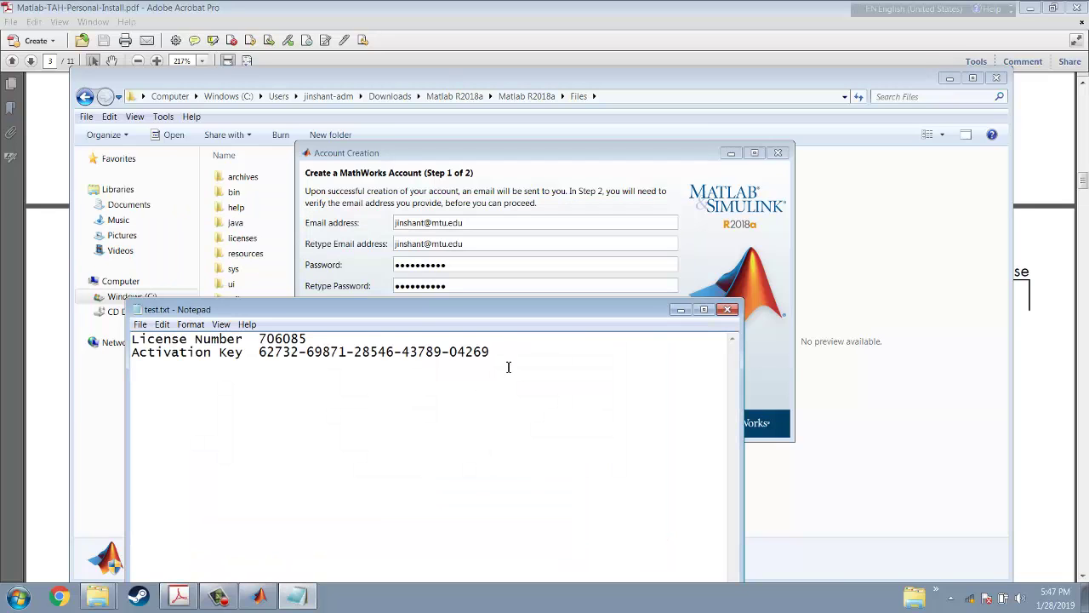
left_click_drag(491, 353, 260, 356)
key("ctrl+c")
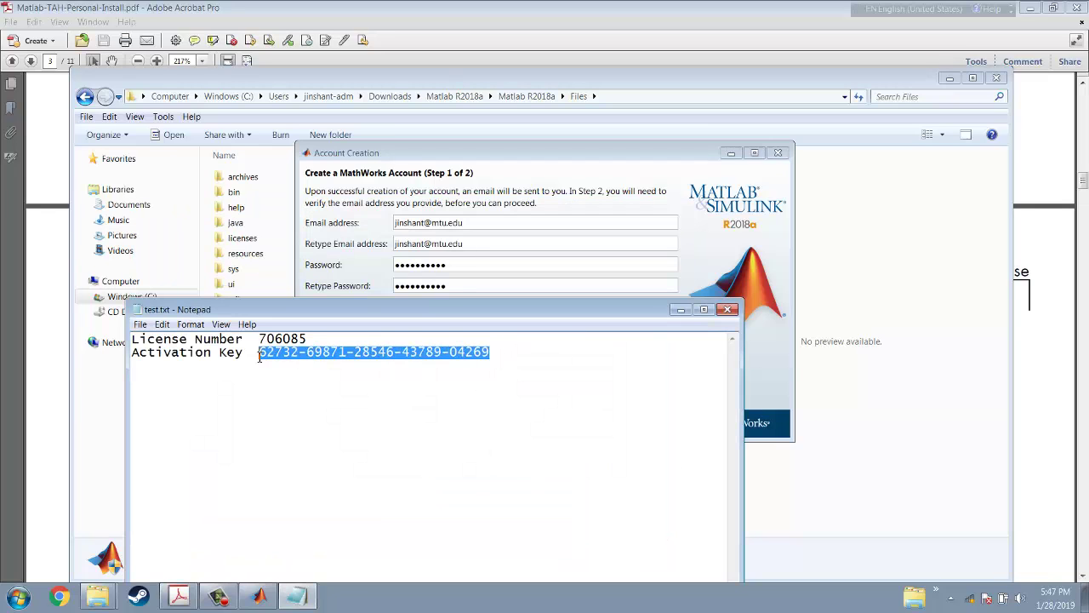
left_click(595, 173)
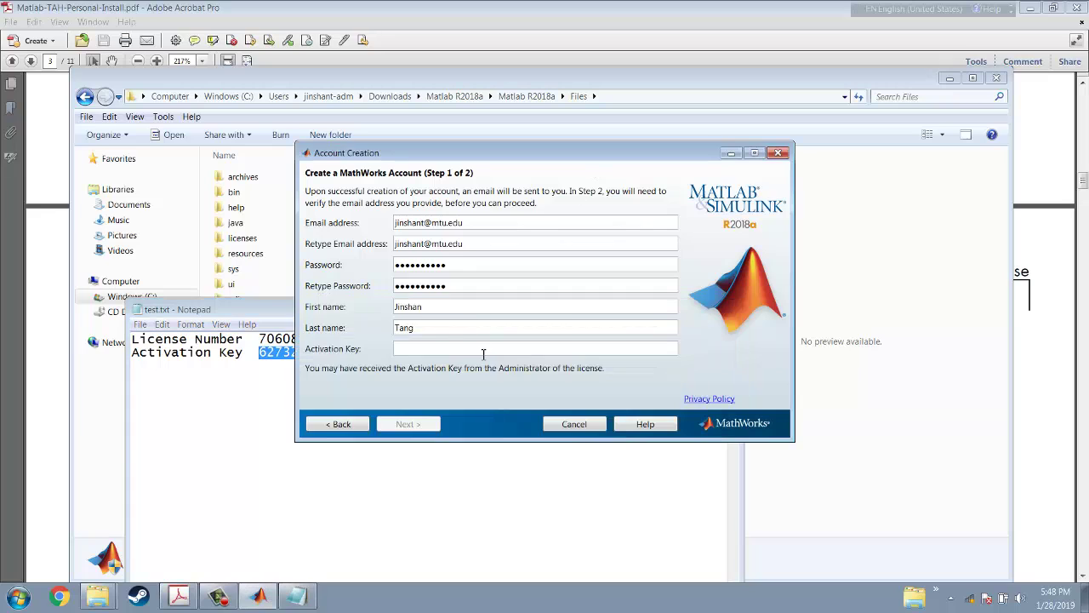
key("ctrl+v")
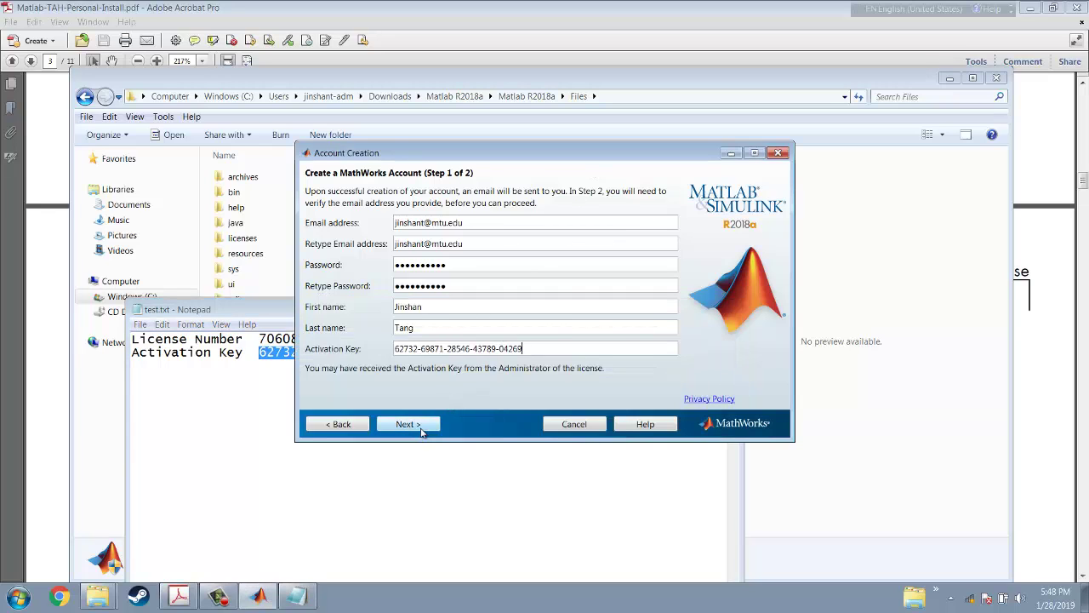
Submit the form, dismiss the account-exists Error 334, and switch to logging in to an existing account
left_click(418, 425)
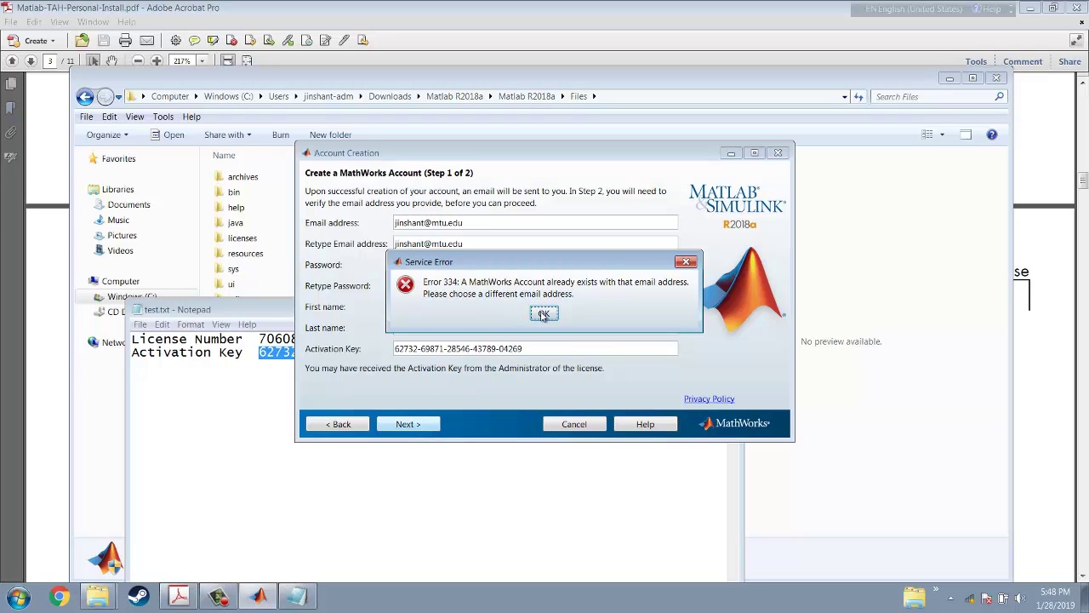
left_click(543, 314)
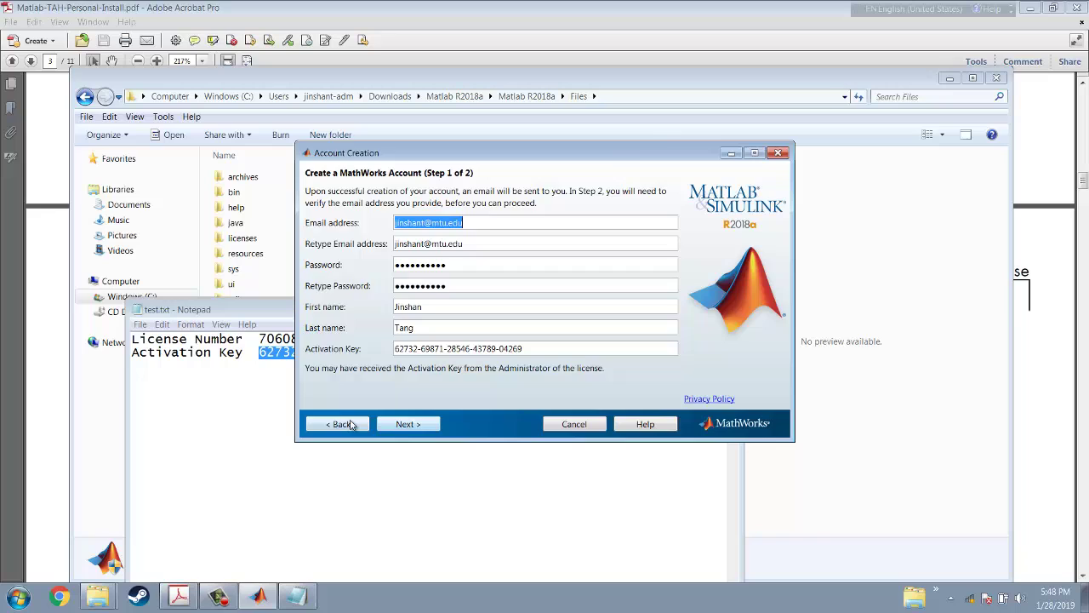
left_click(349, 423)
left_click(324, 178)
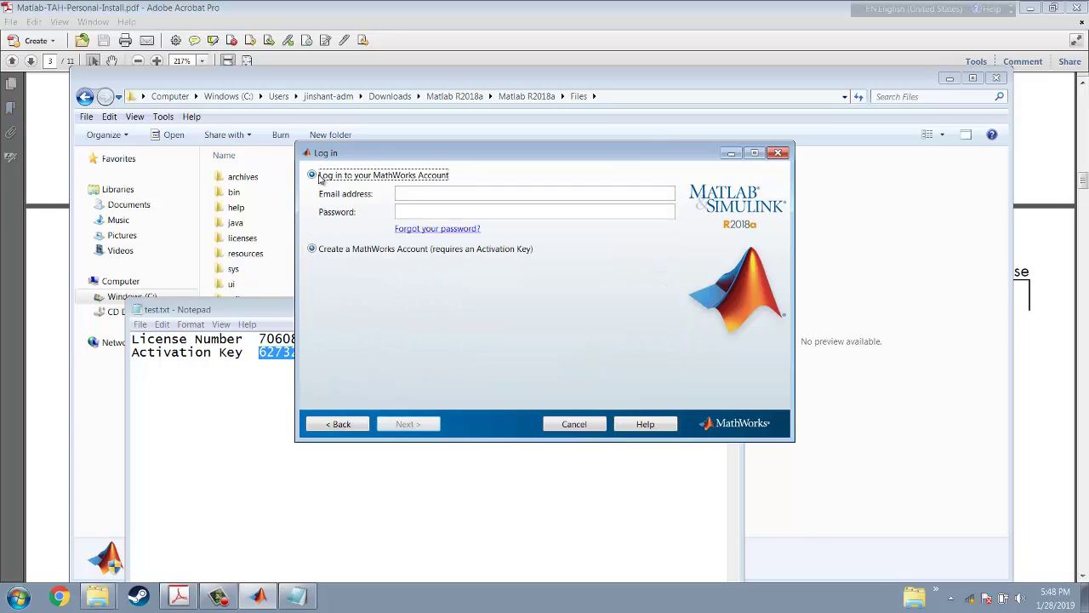
Enter the existing MathWorks account's e-mail address and password in the log-in form
left_click(419, 193)
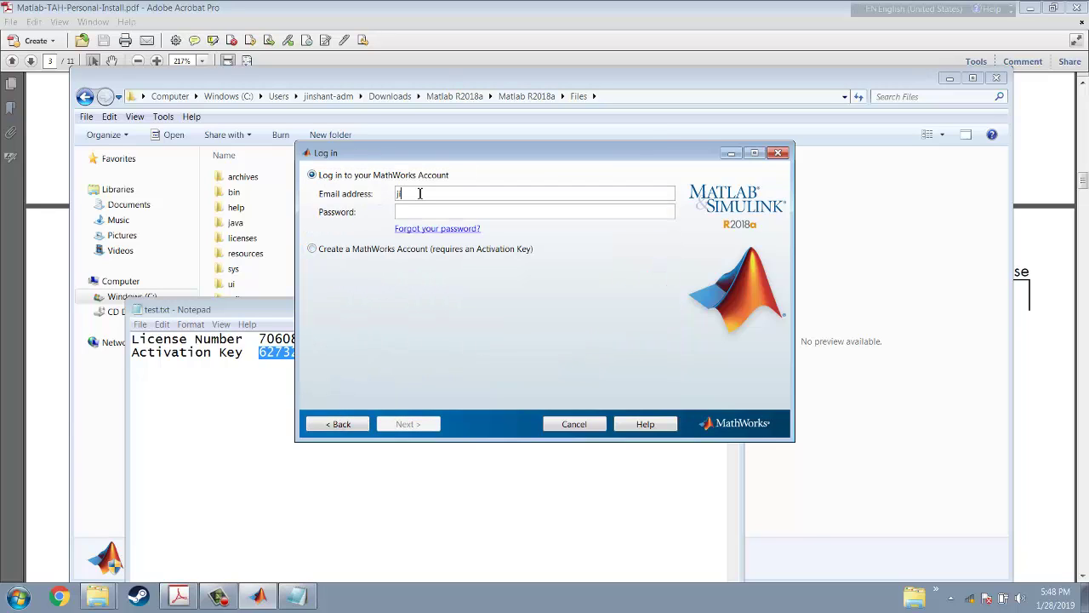
double_click(466, 193)
key("BackSpace")
type("••••••")
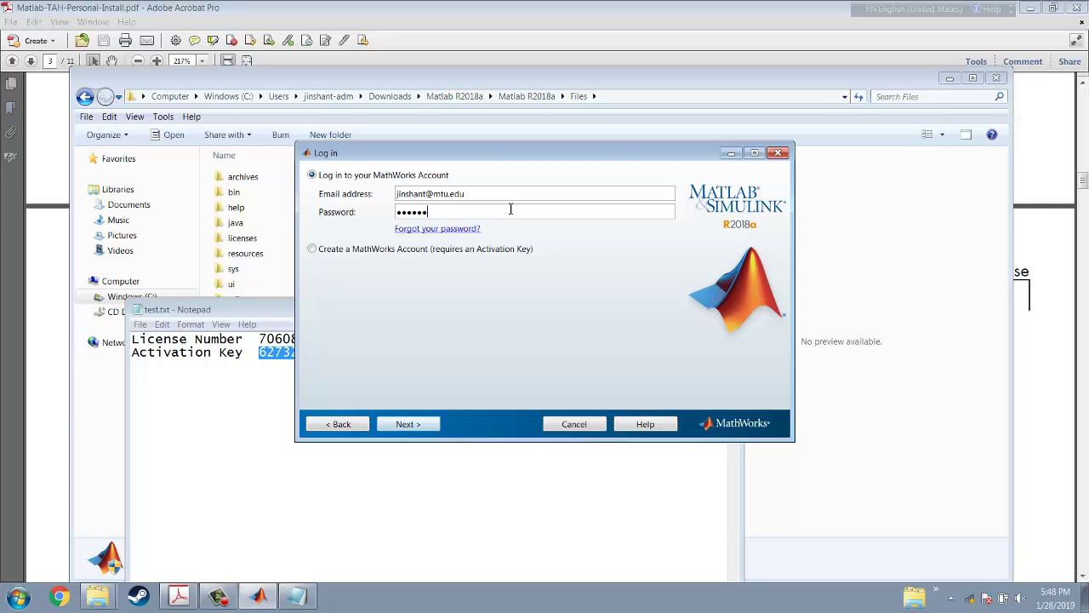
type("••")
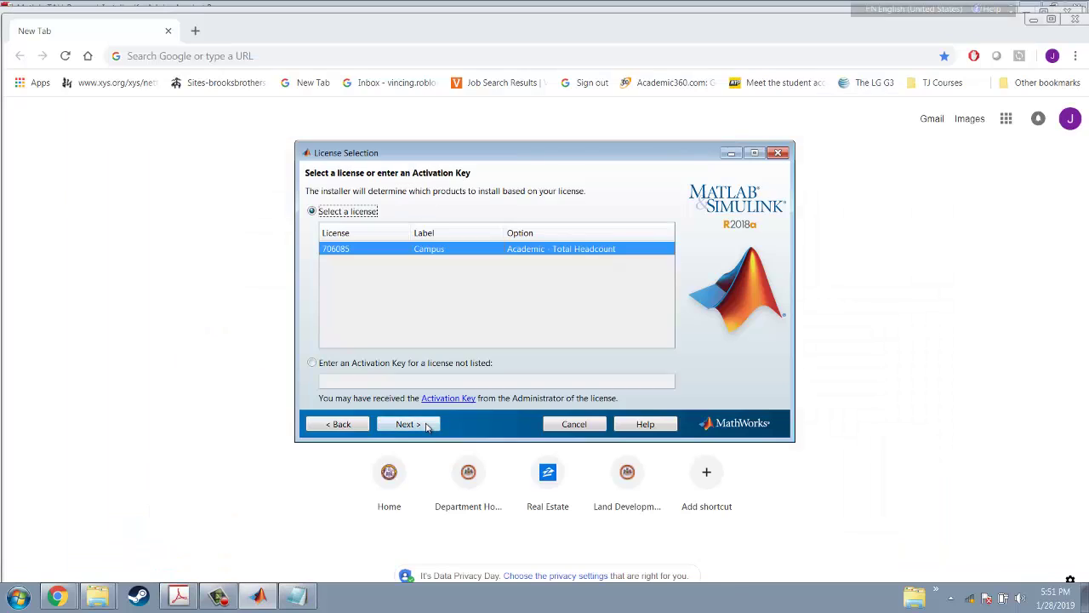
Keep the Campus license and the default C:\Program Files\MATLAB\R2018a install folder
left_click(410, 427)
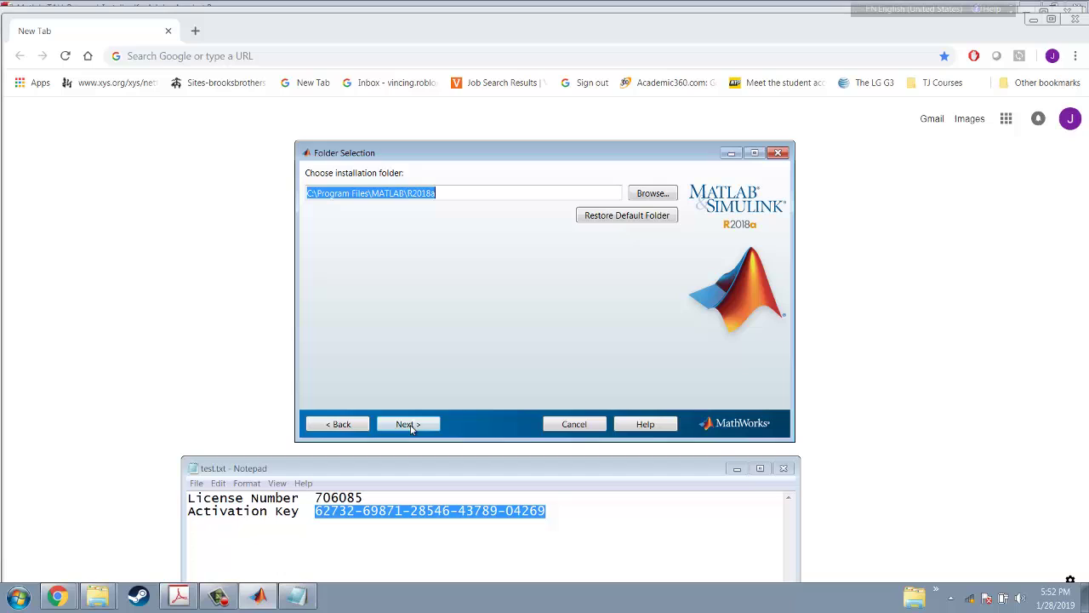
left_click(470, 195)
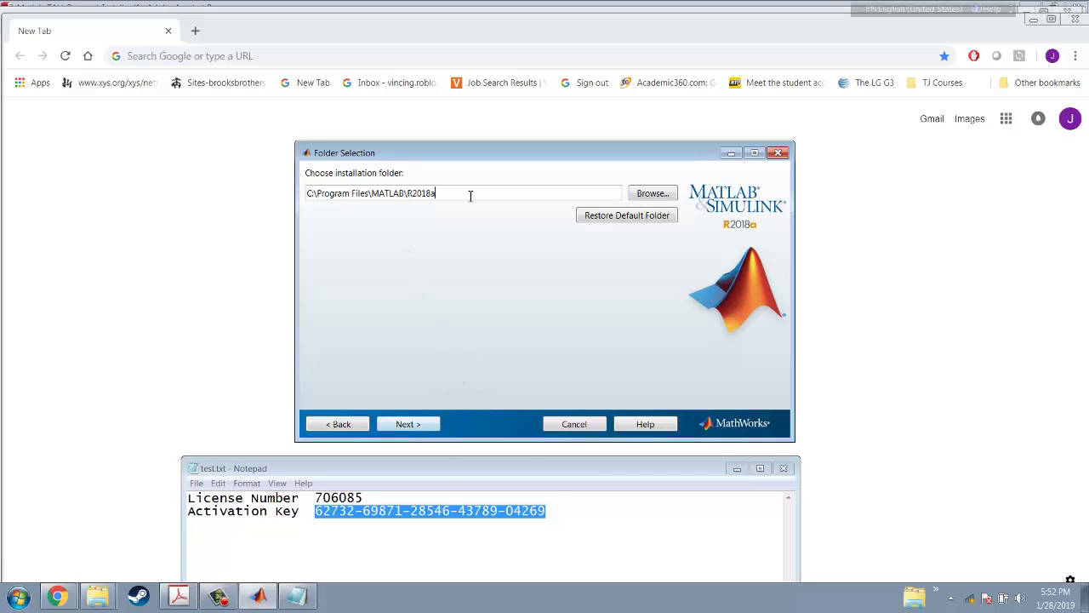
Add Bioinformatics, Image Acquisition and Neural Network toolboxes, and remove Instrument Control Toolbox
left_click(407, 424)
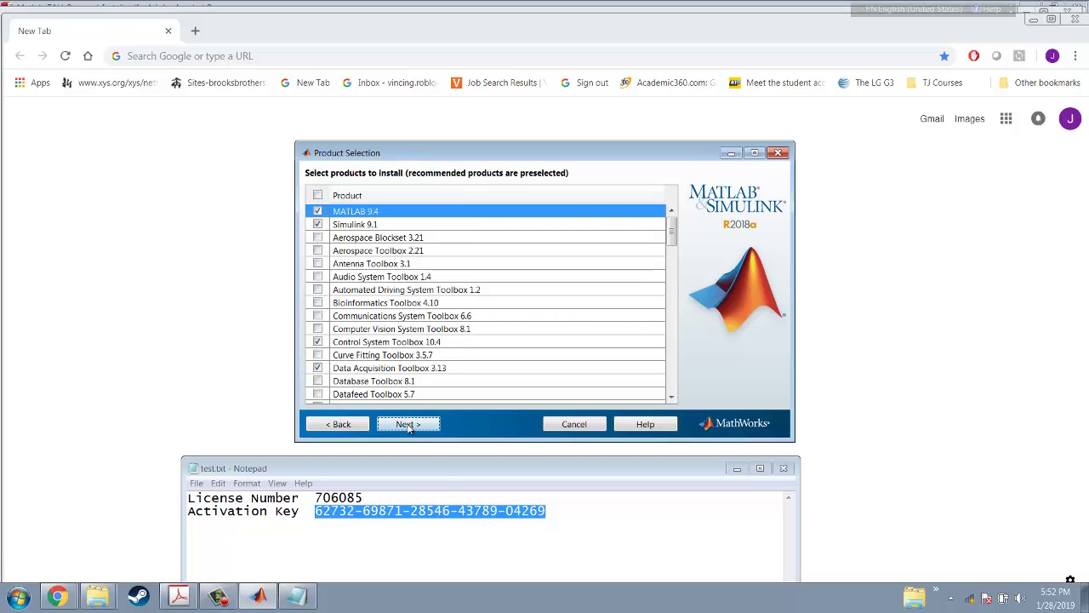
left_click_drag(531, 154, 516, 82)
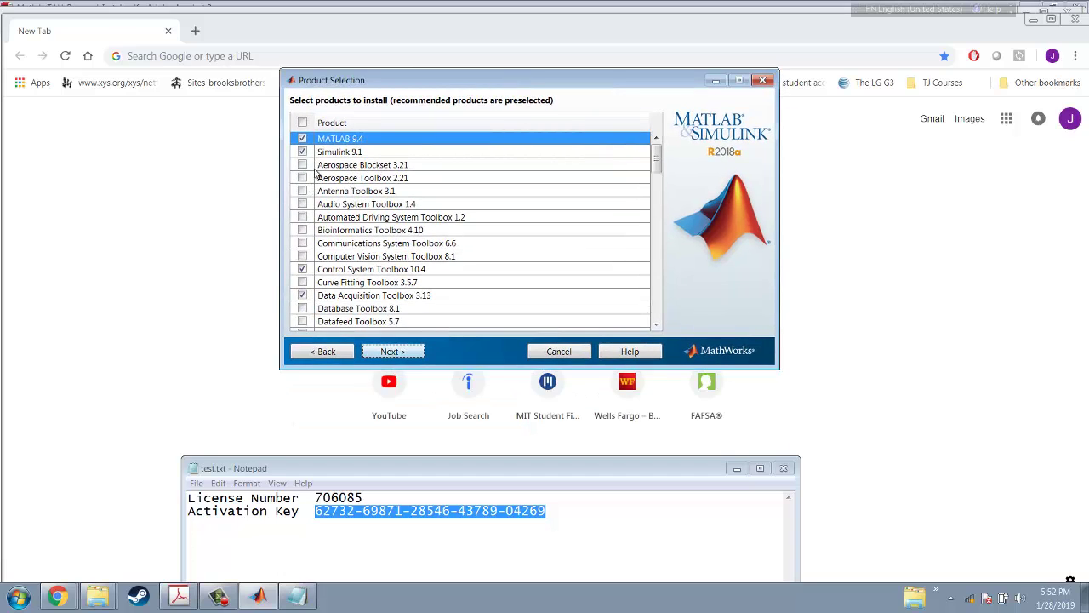
left_click(303, 231)
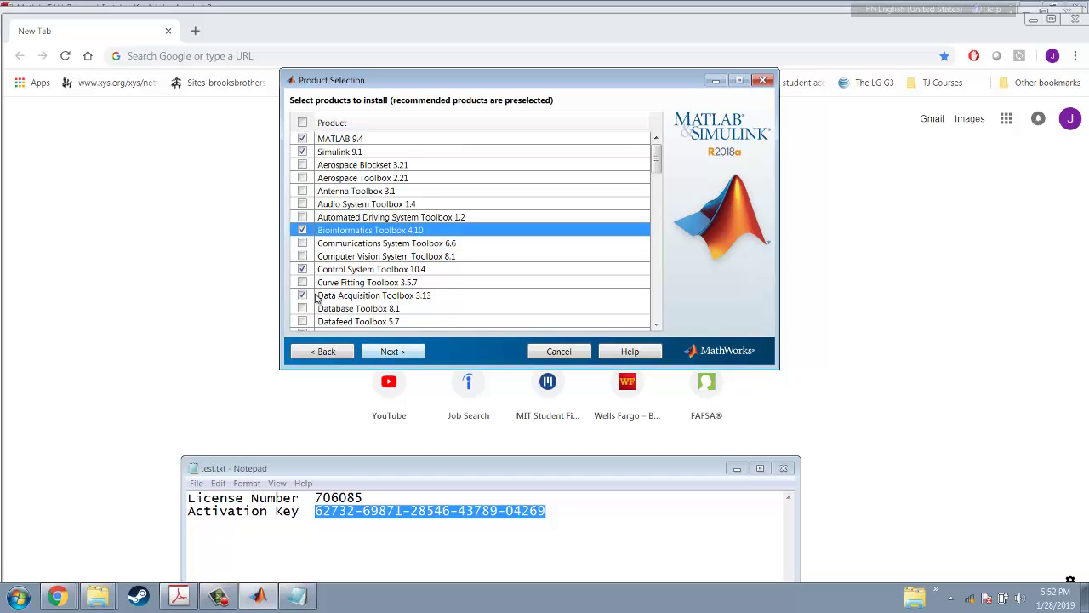
scroll(321, 319, "down", 3)
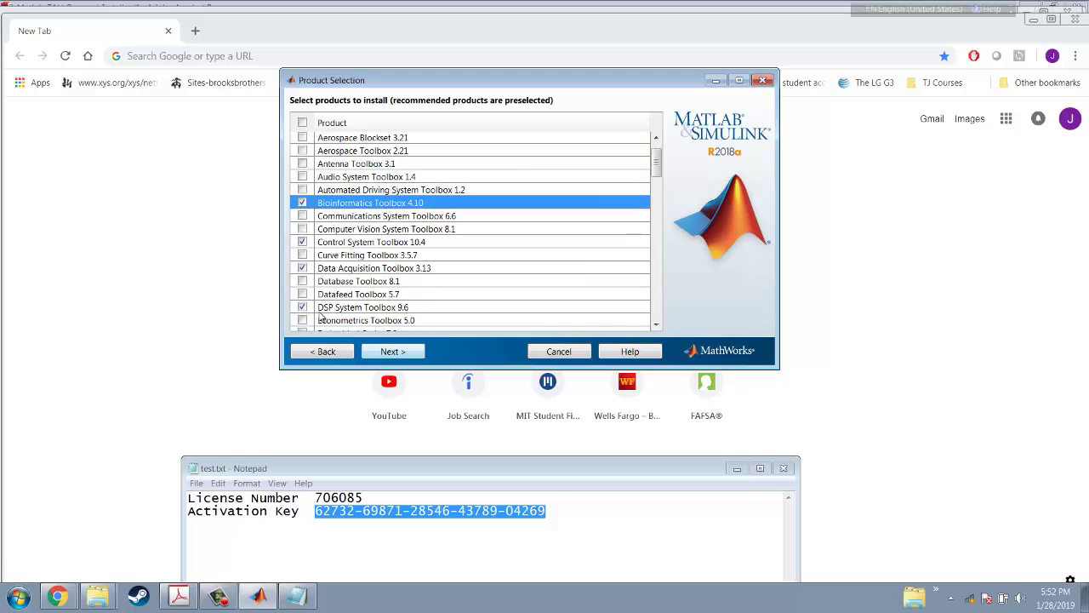
scroll(322, 316, "down", 9)
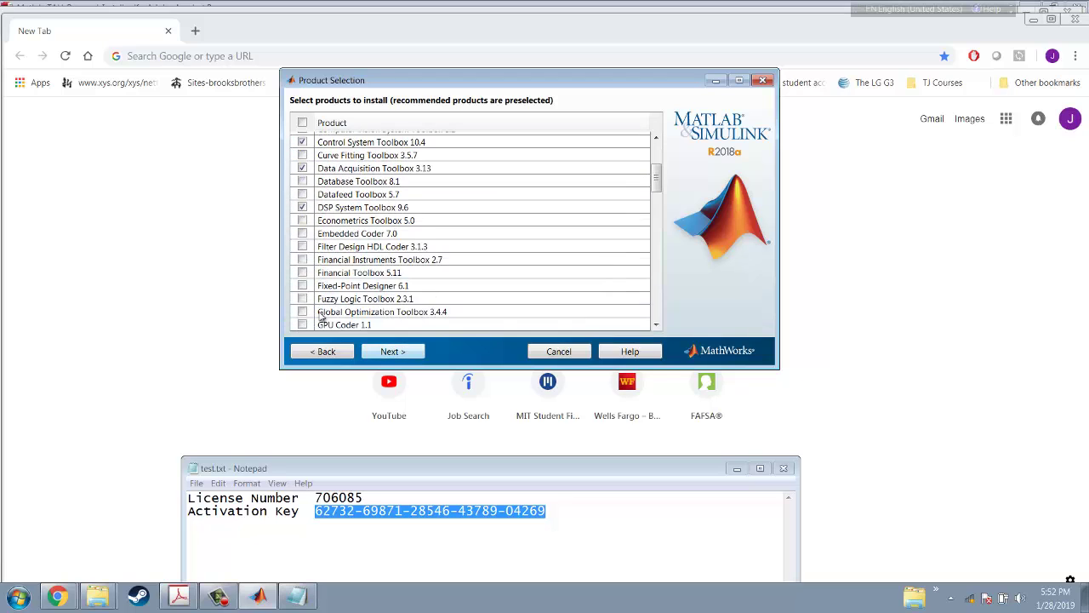
scroll(321, 316, "down", 3)
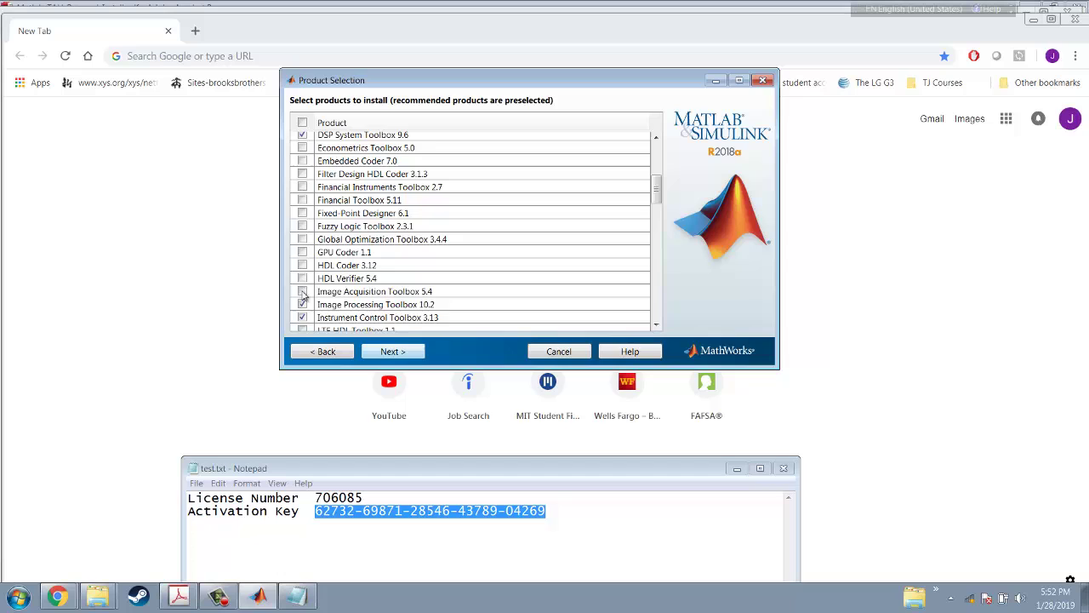
left_click(304, 292)
scroll(377, 310, "down", 1)
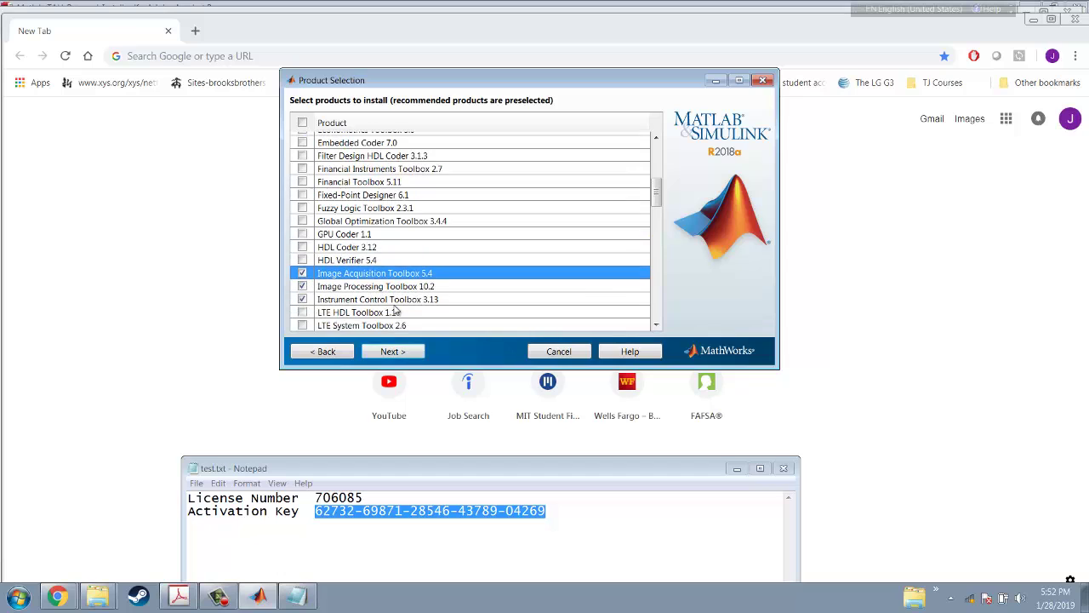
left_click(304, 301)
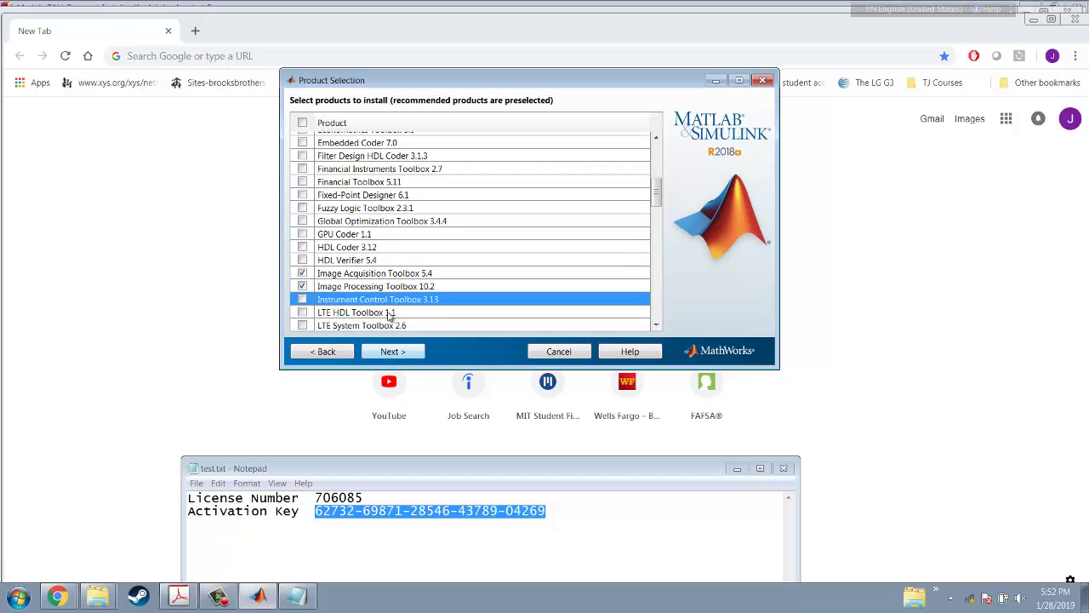
scroll(391, 314, "down", 3)
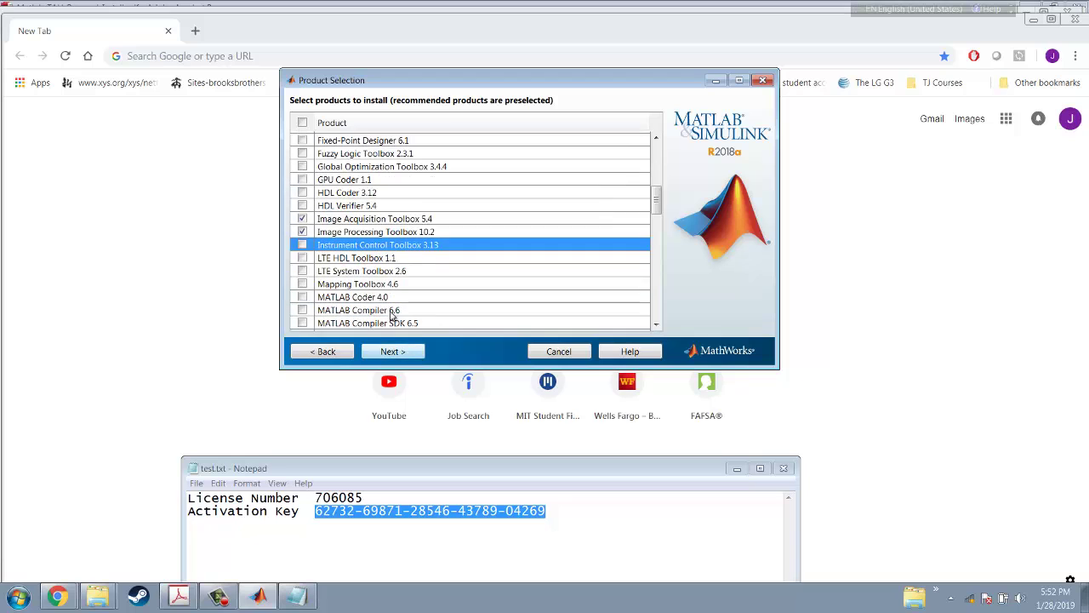
scroll(391, 314, "down", 3)
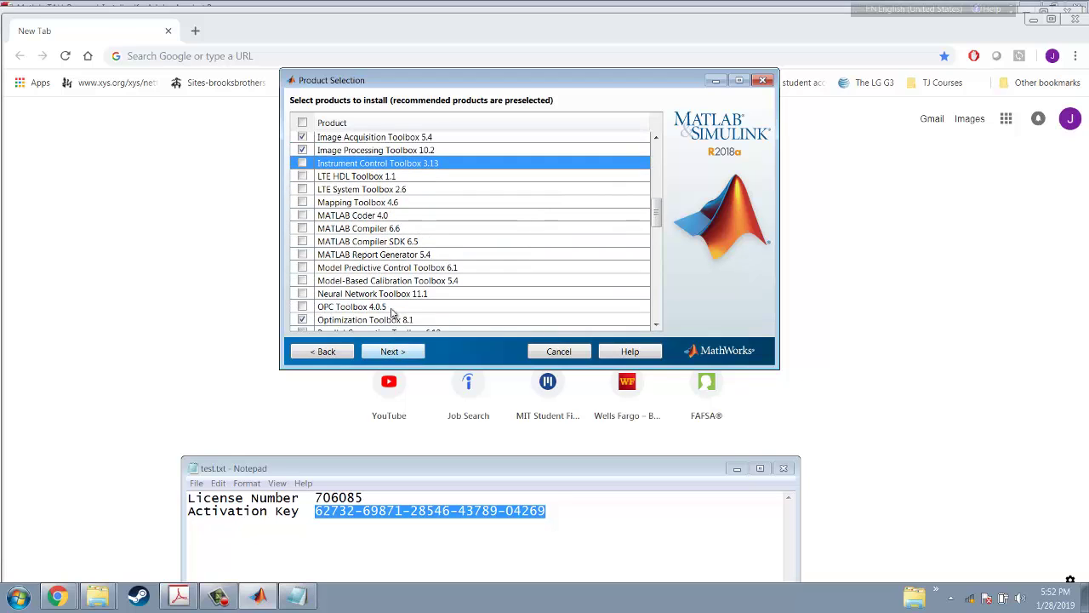
scroll(390, 314, "down", 1)
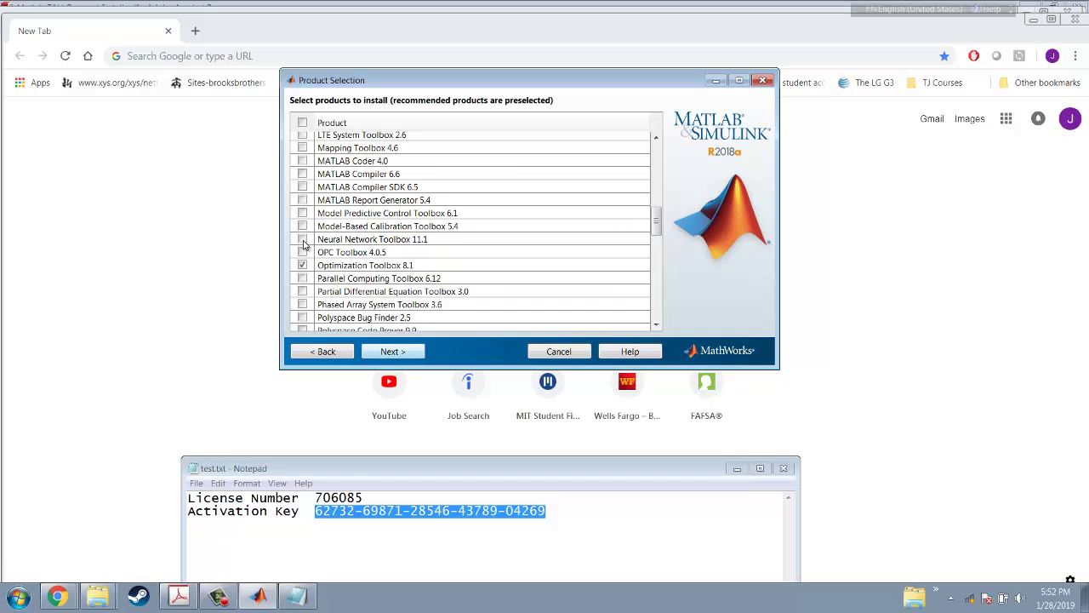
left_click(303, 239)
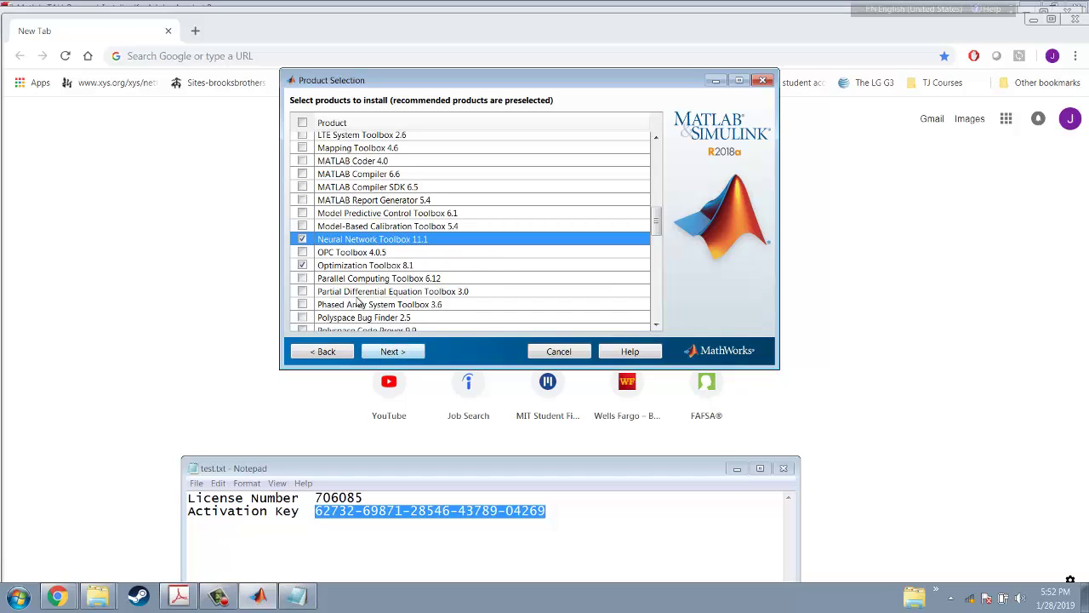
Add Wavelet and Computer Vision System toolboxes, then continue to Installation Options
scroll(370, 300, "down", 3)
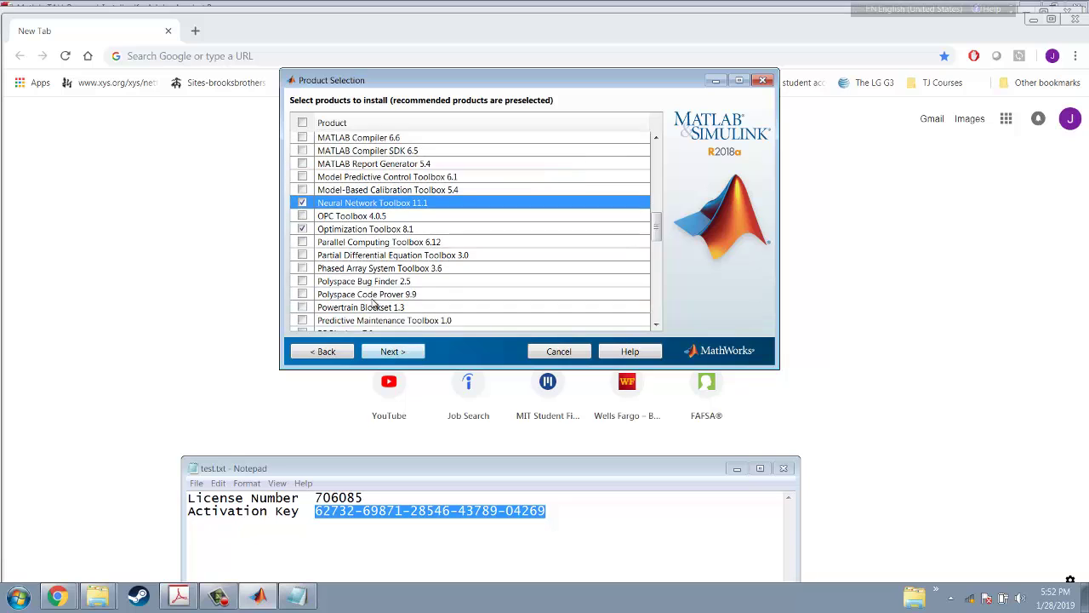
scroll(373, 302, "down", 3)
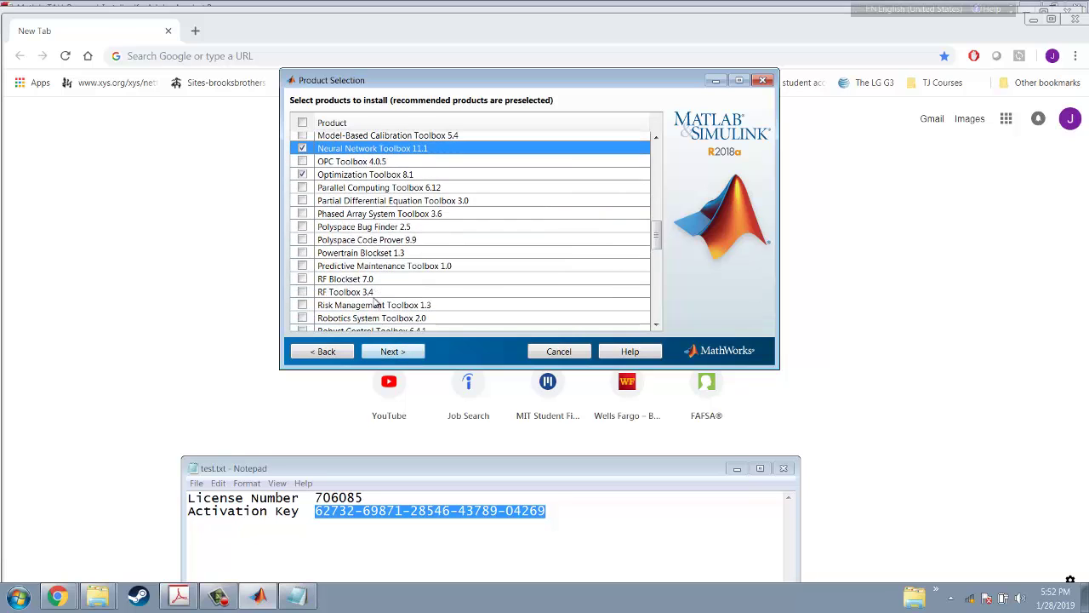
scroll(375, 302, "down", 4)
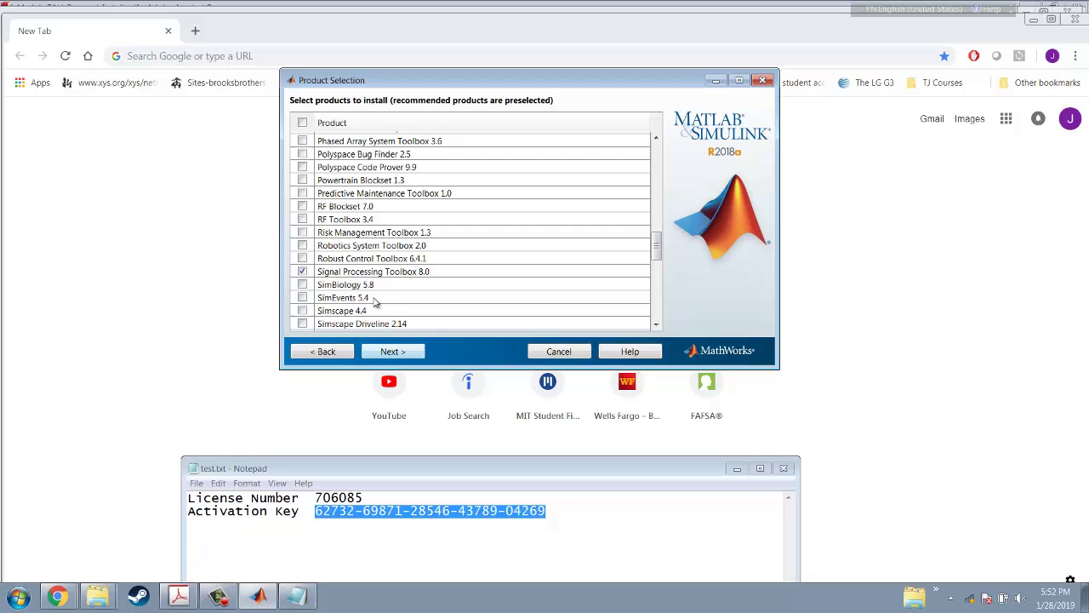
scroll(400, 304, "down", 3)
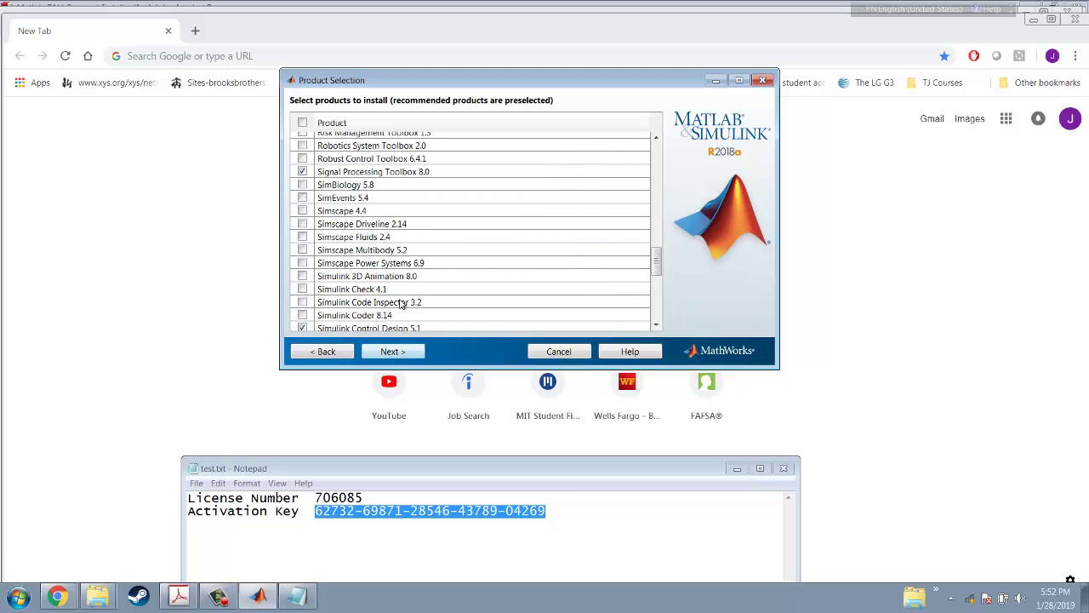
scroll(450, 297, "down", 4)
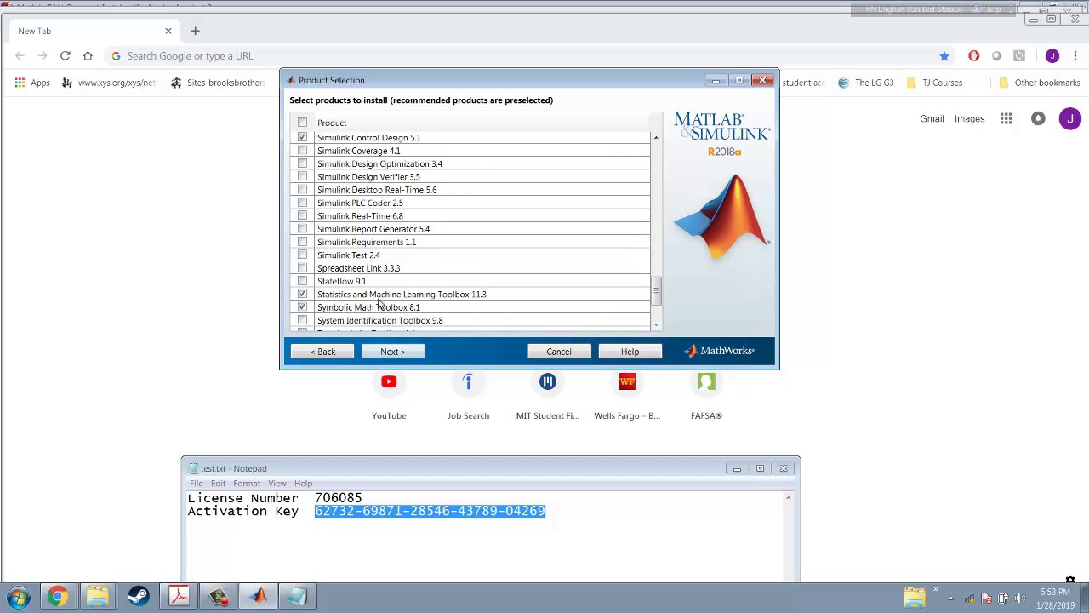
scroll(380, 305, "down", 1)
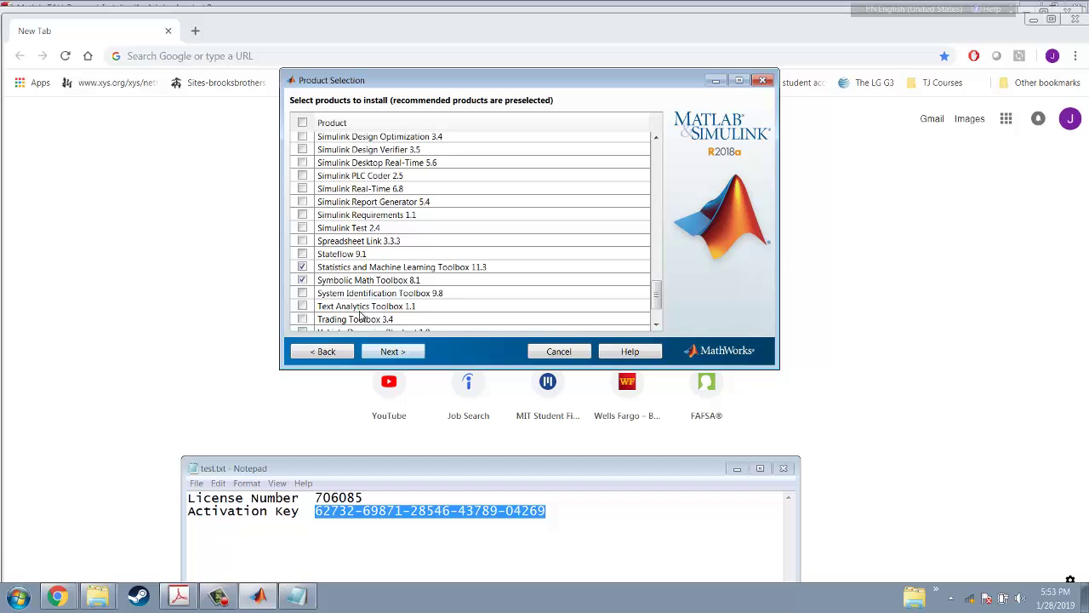
scroll(359, 315, "down", 3)
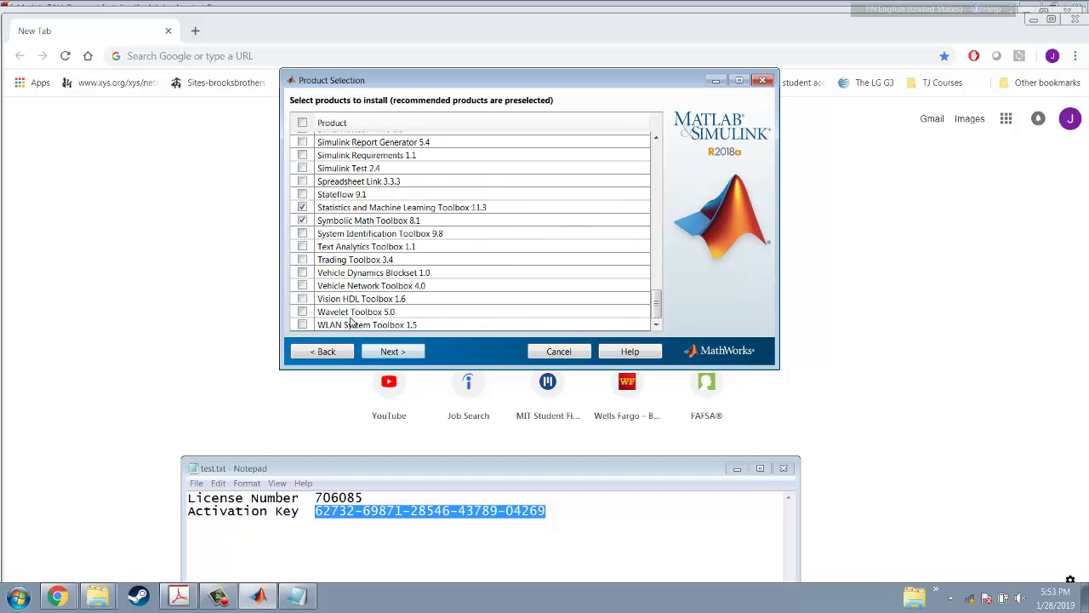
left_click(303, 311)
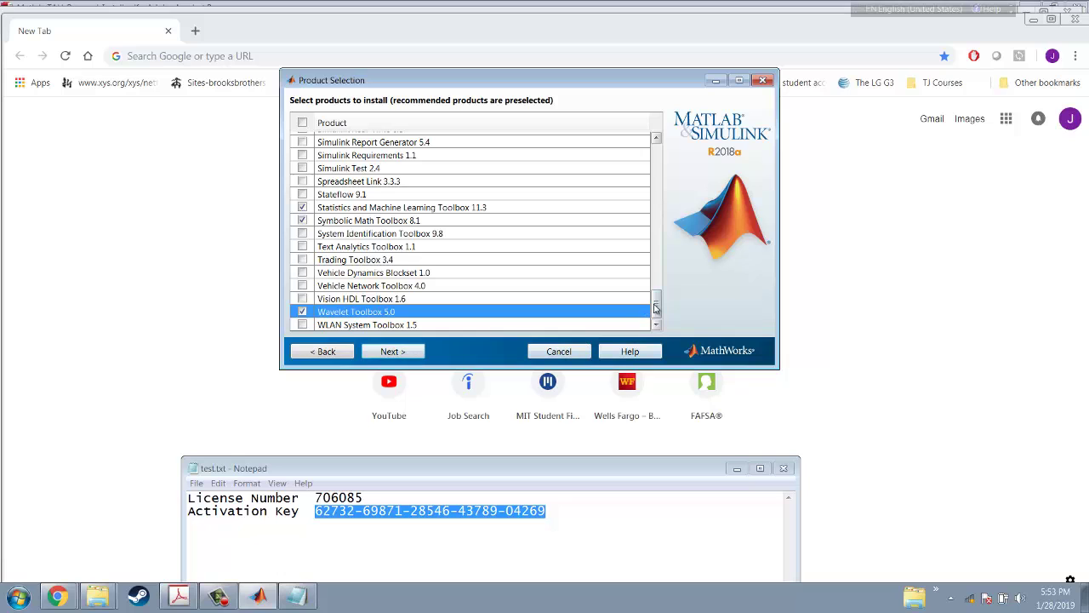
left_click_drag(656, 308, 667, 149)
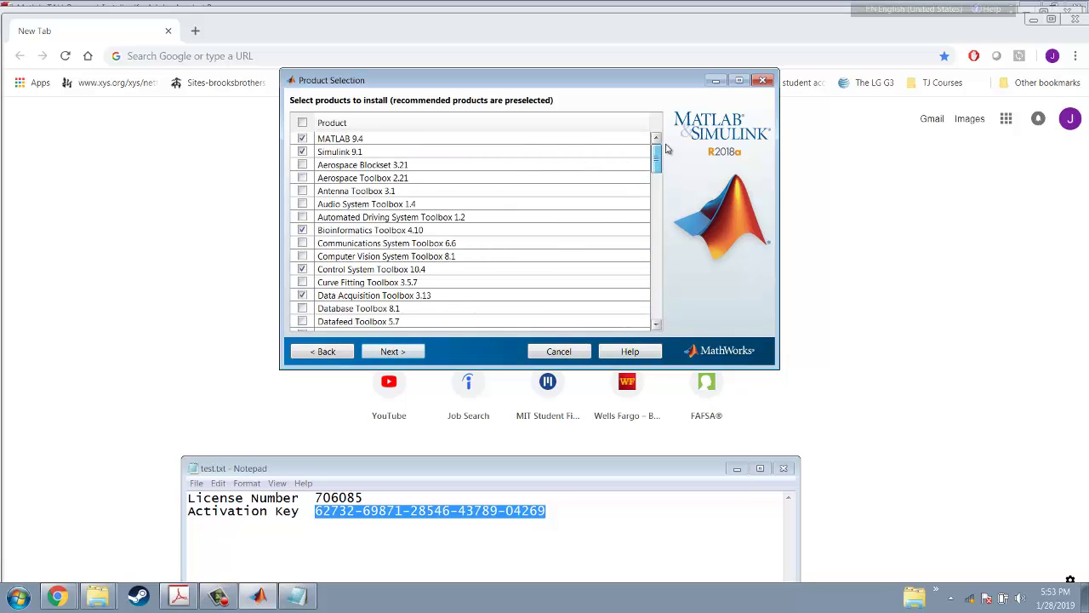
left_click(392, 351)
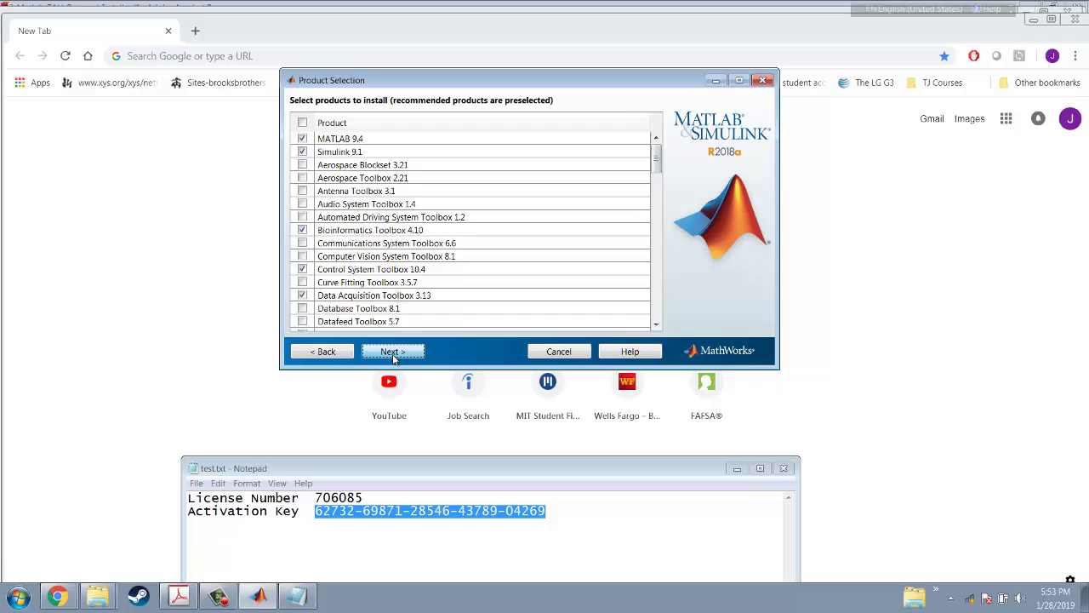
left_click(323, 352)
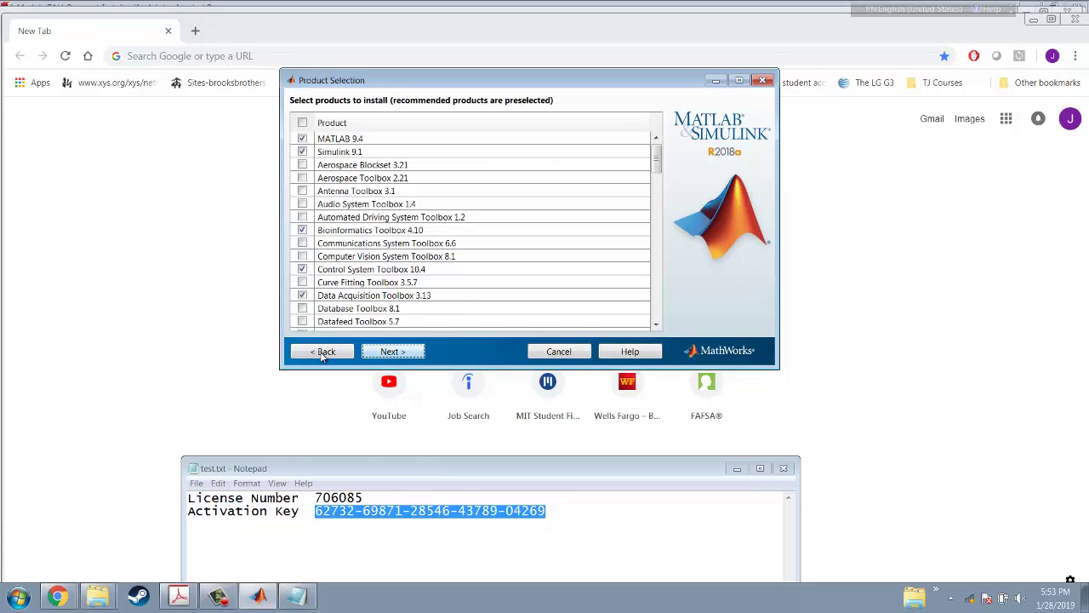
scroll(431, 284, "down", 1)
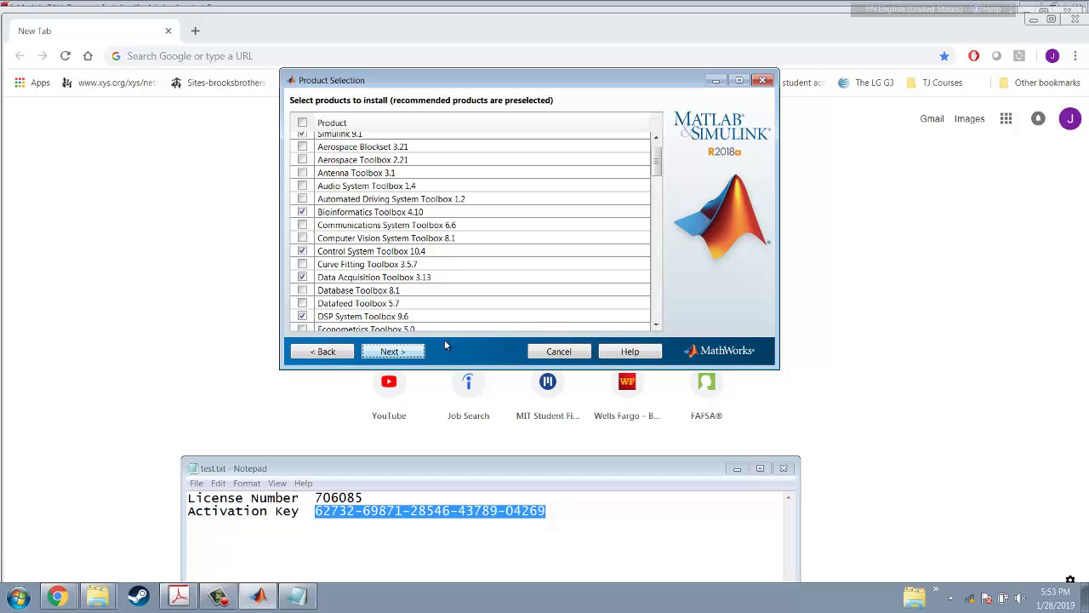
left_click(302, 239)
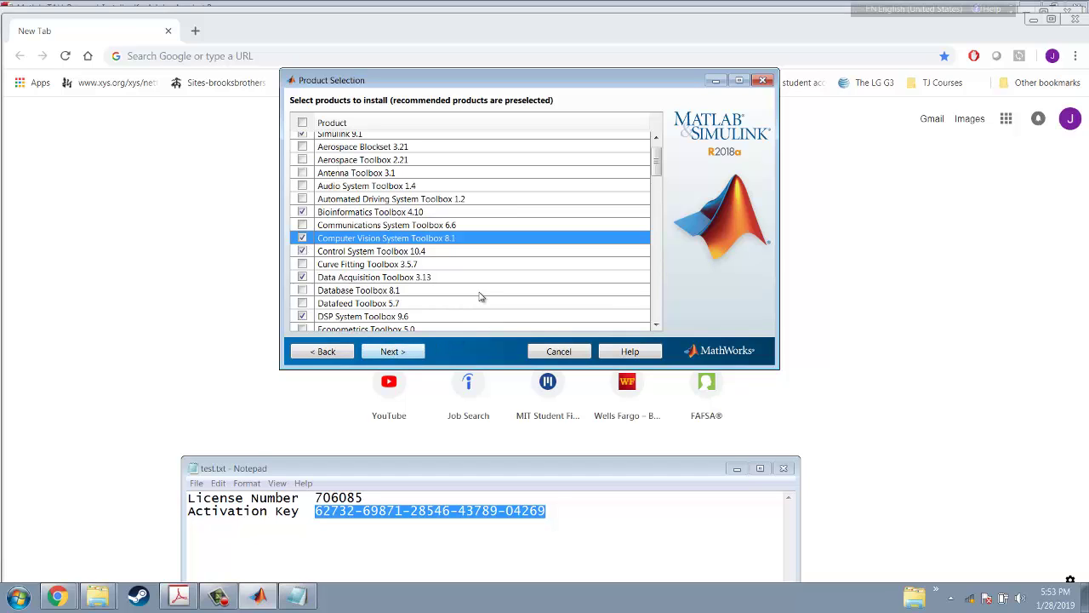
scroll(479, 297, "down", 2)
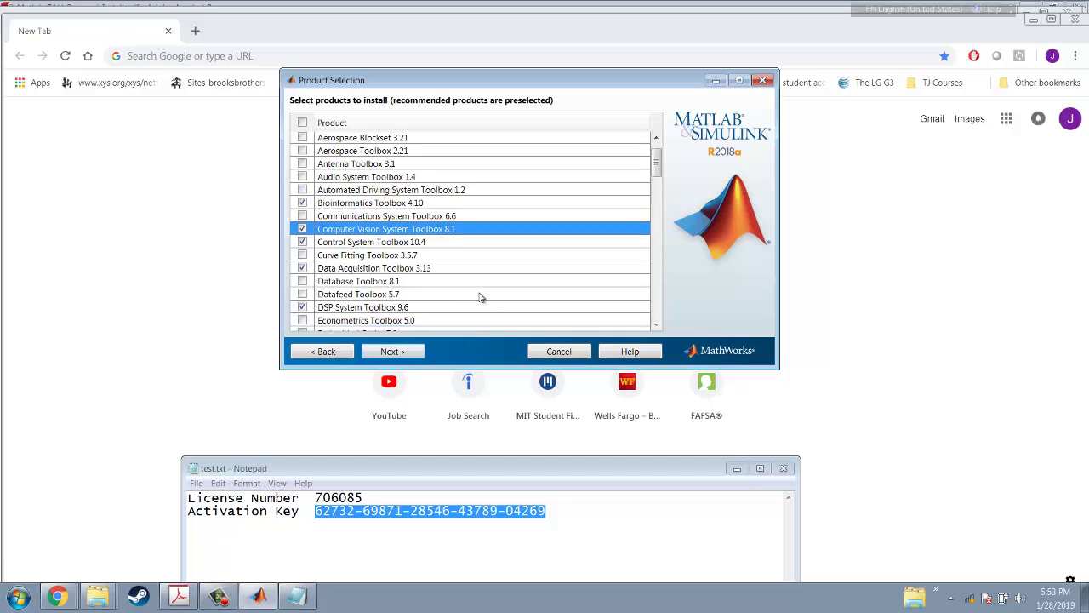
left_click(393, 352)
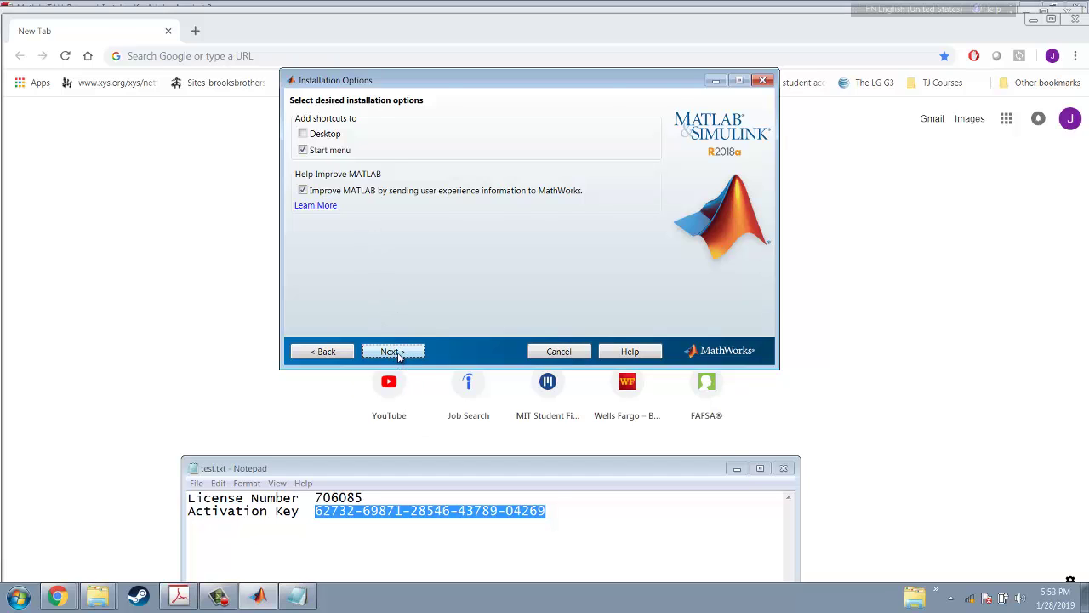
Keep the default shortcut and feedback options and begin installing MATLAB 9.4
left_click(394, 352)
left_click(393, 352)
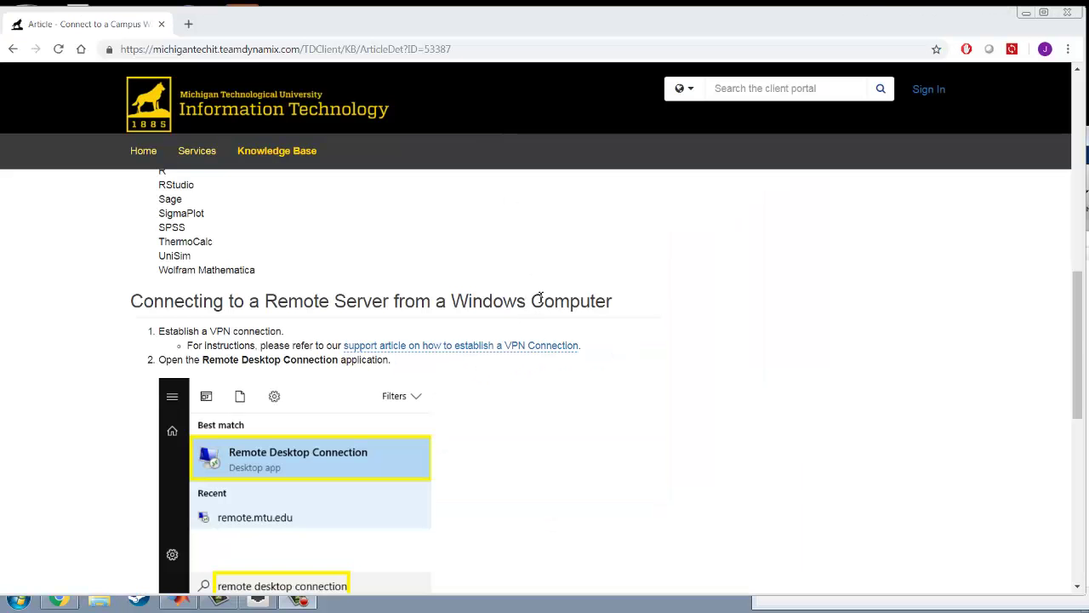
Scroll the 'Connect to a Campus Windows Computer' article and select its title text
left_click_drag(1079, 336, 1082, 117)
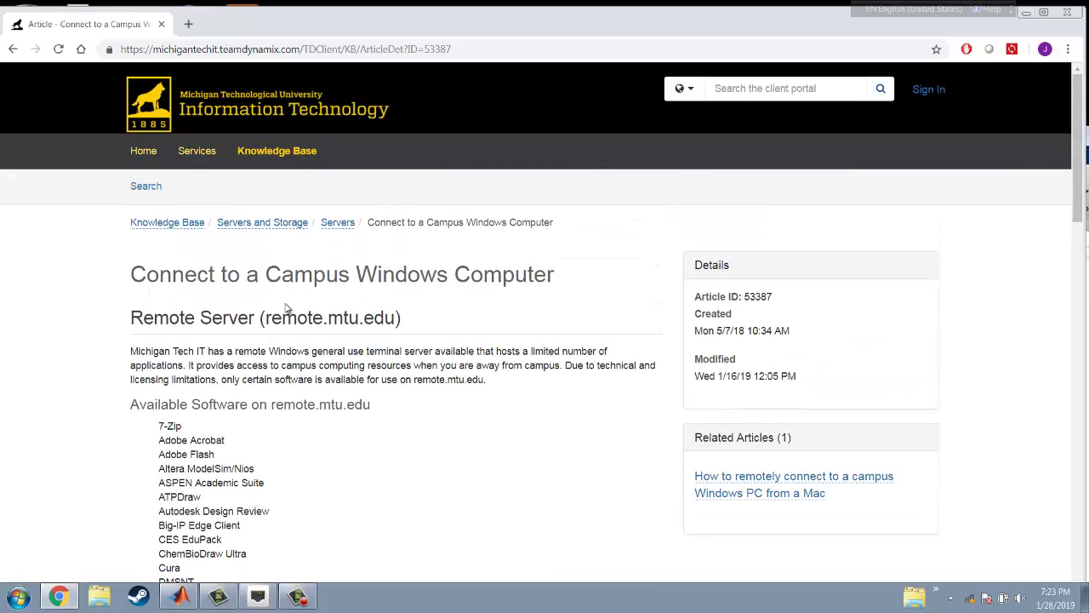
left_click_drag(134, 273, 575, 283)
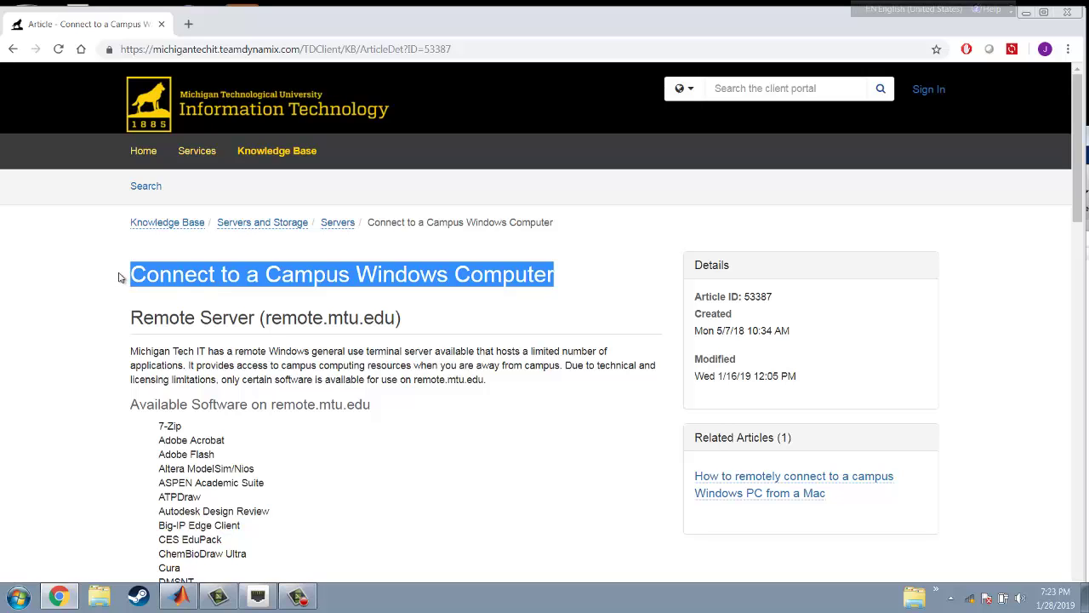
left_click_drag(132, 275, 541, 278)
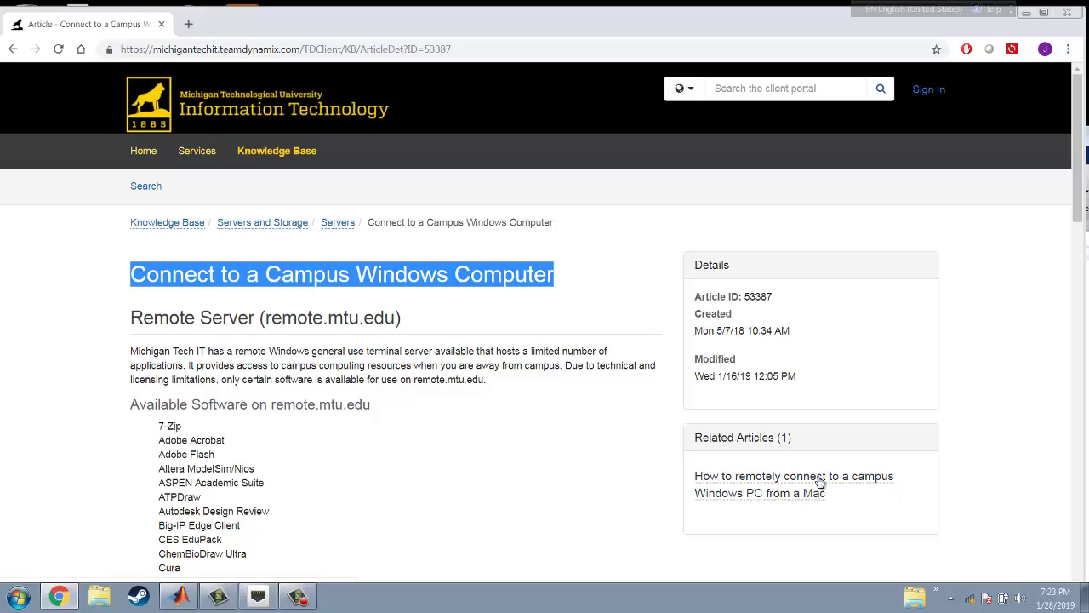
left_click(818, 480)
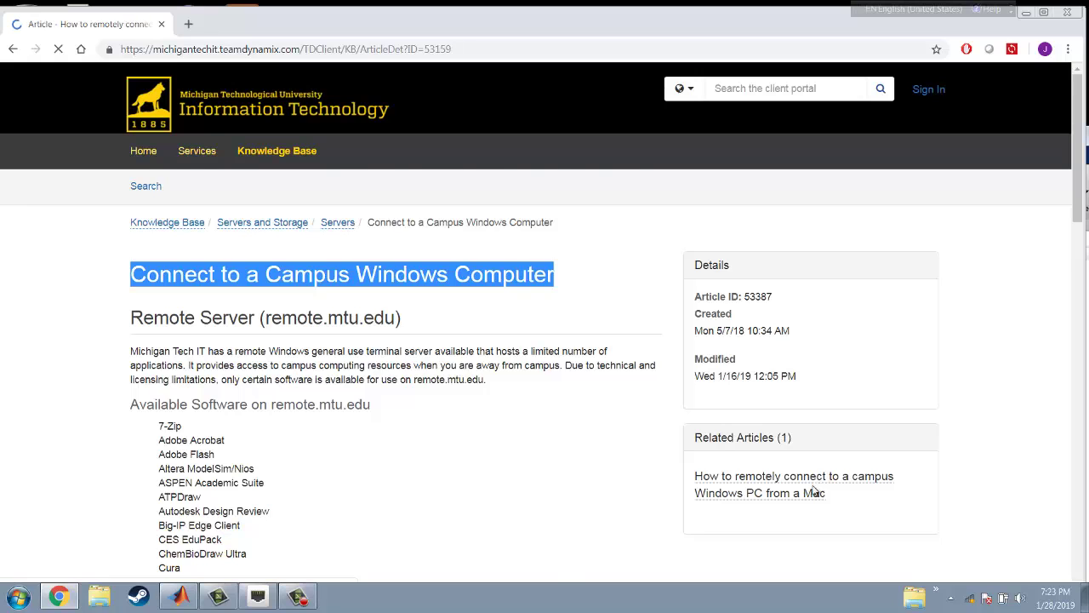
scroll(554, 367, "down", 15)
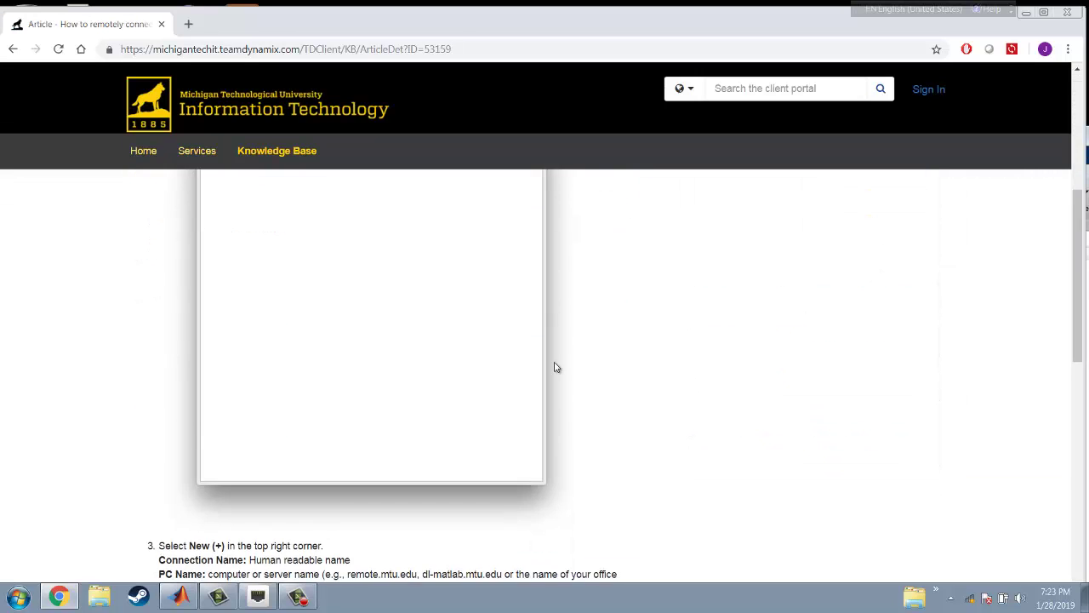
scroll(572, 390, "up", 15)
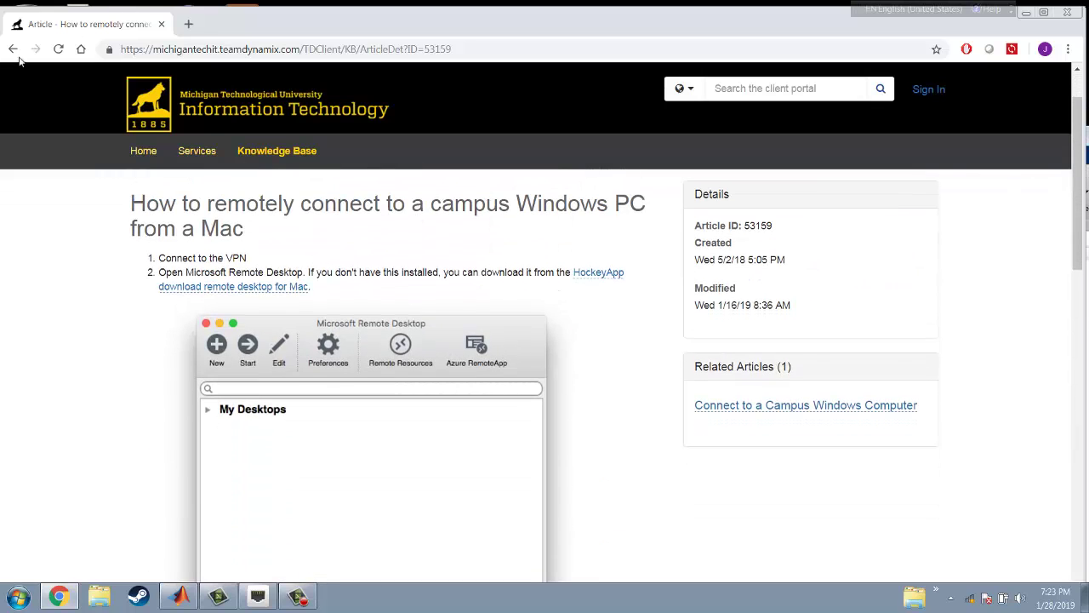
left_click(13, 48)
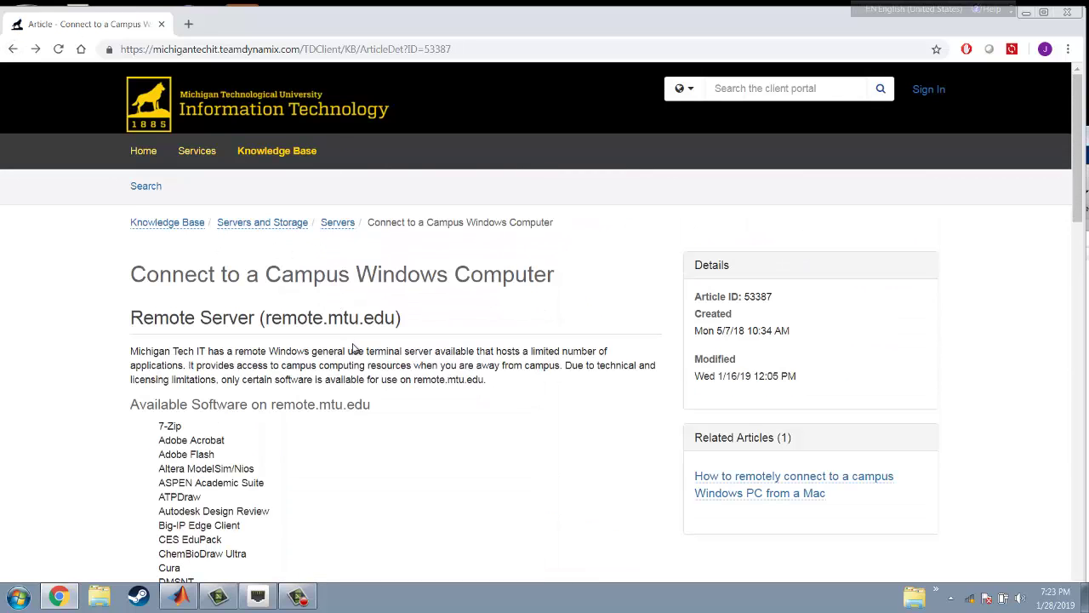
scroll(353, 347, "down", 3)
scroll(361, 346, "up", 3)
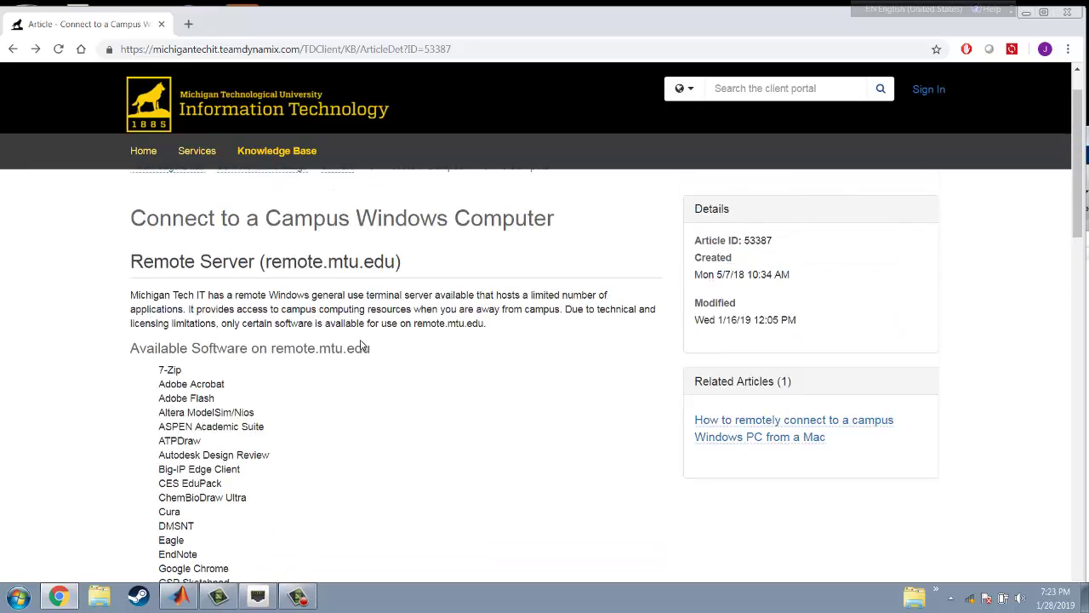
scroll(360, 346, "up", 1)
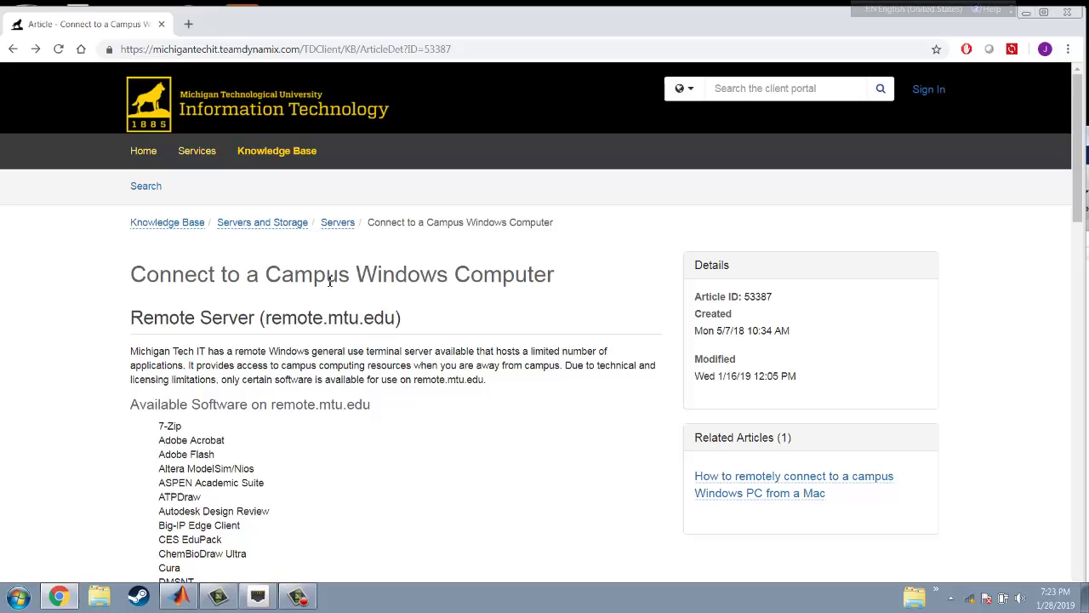
scroll(459, 357, "down", 8)
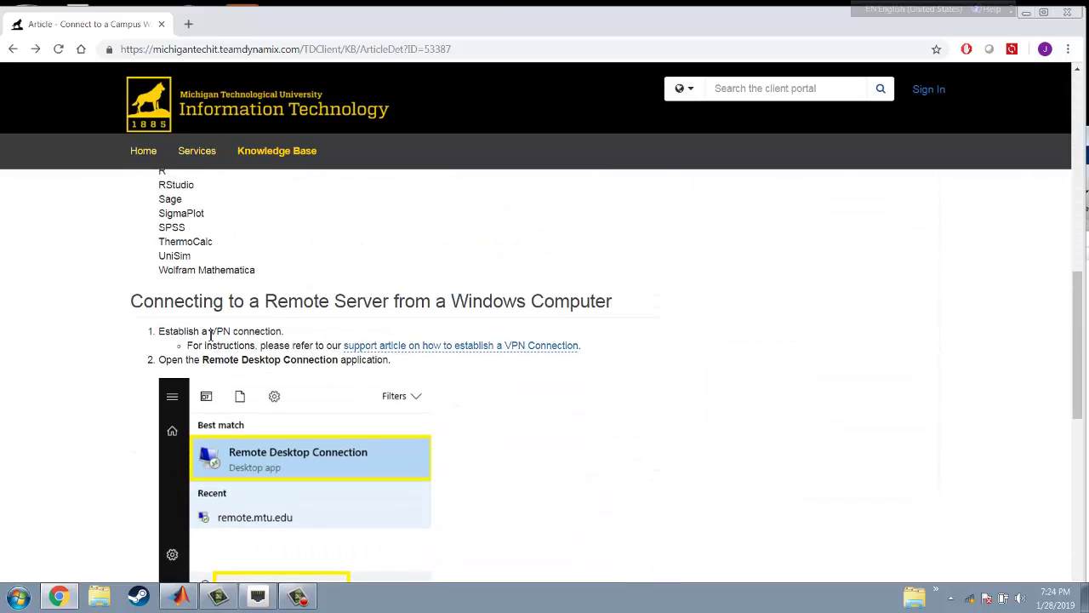
left_click_drag(161, 327, 294, 333)
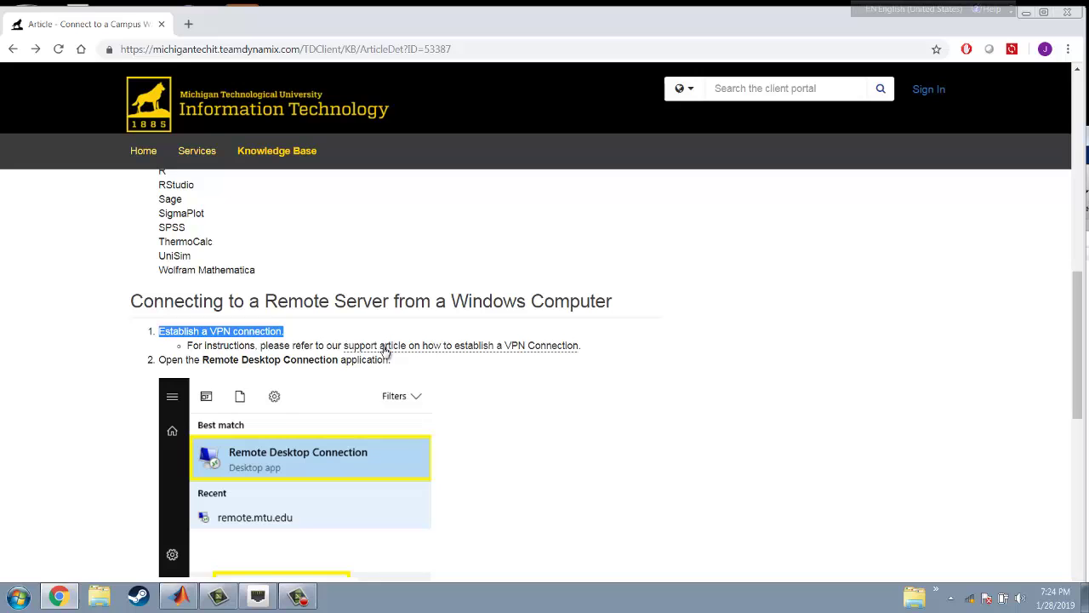
Open 'Connecting to VPN in Windows' and read through its BIG-IP Edge Client install and usage steps
left_click(451, 347)
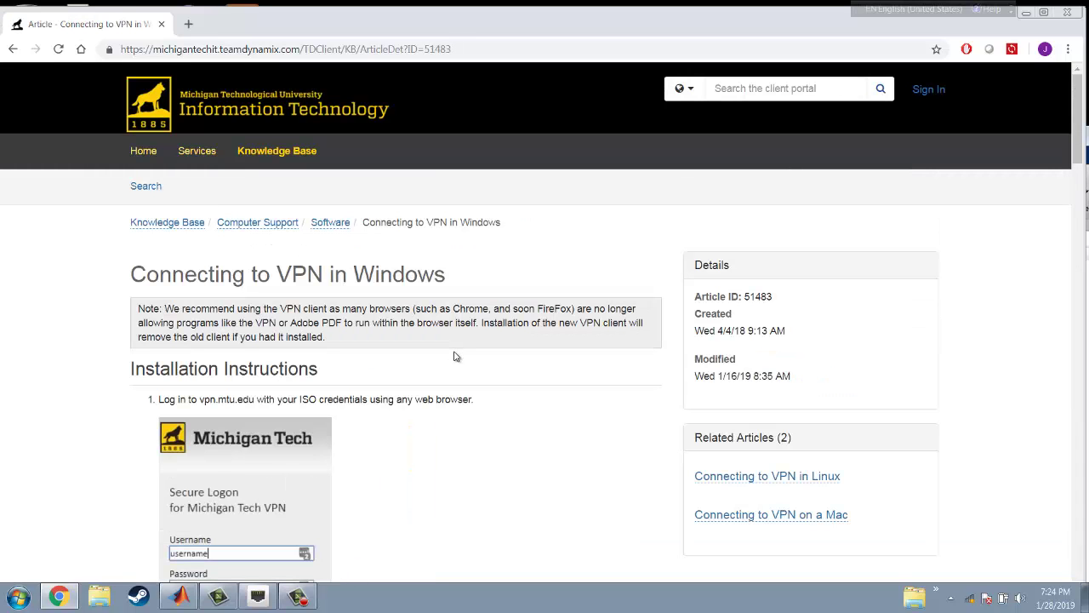
scroll(366, 364, "down", 3)
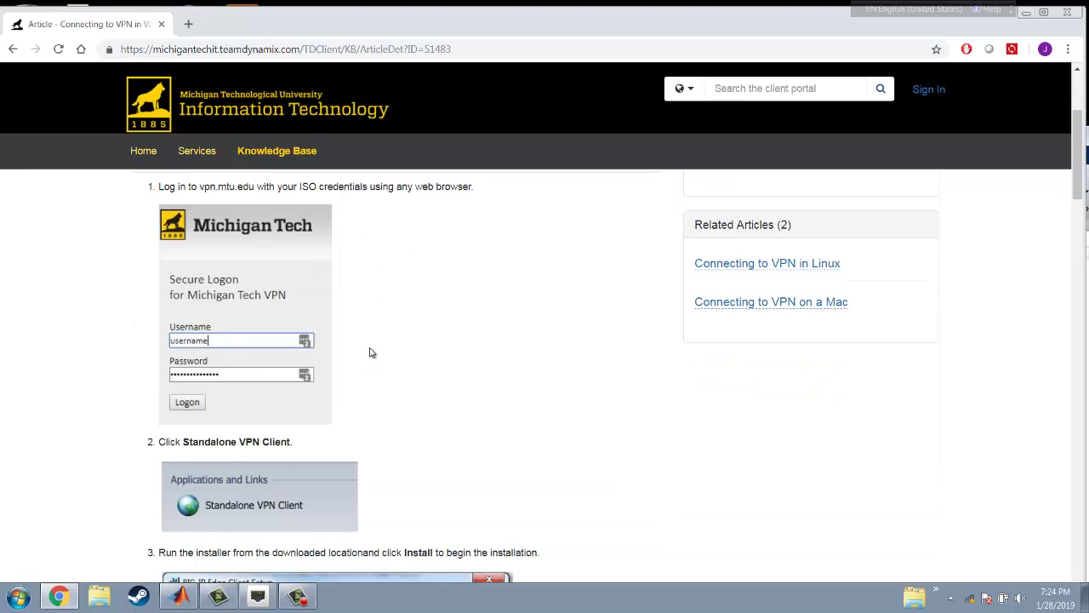
scroll(370, 351, "down", 3)
scroll(388, 321, "down", 10)
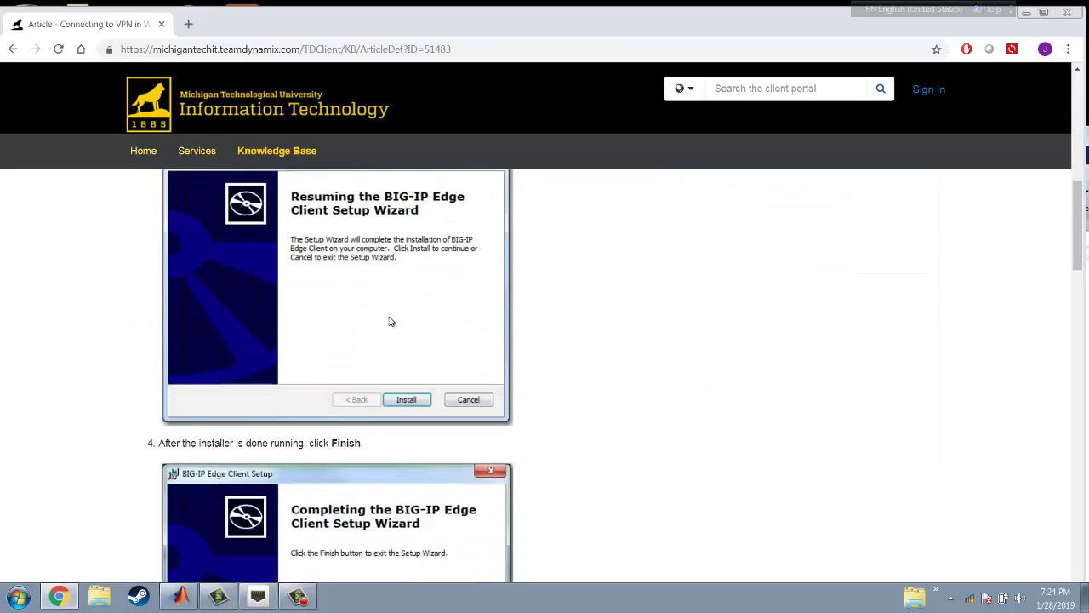
scroll(389, 321, "down", 10)
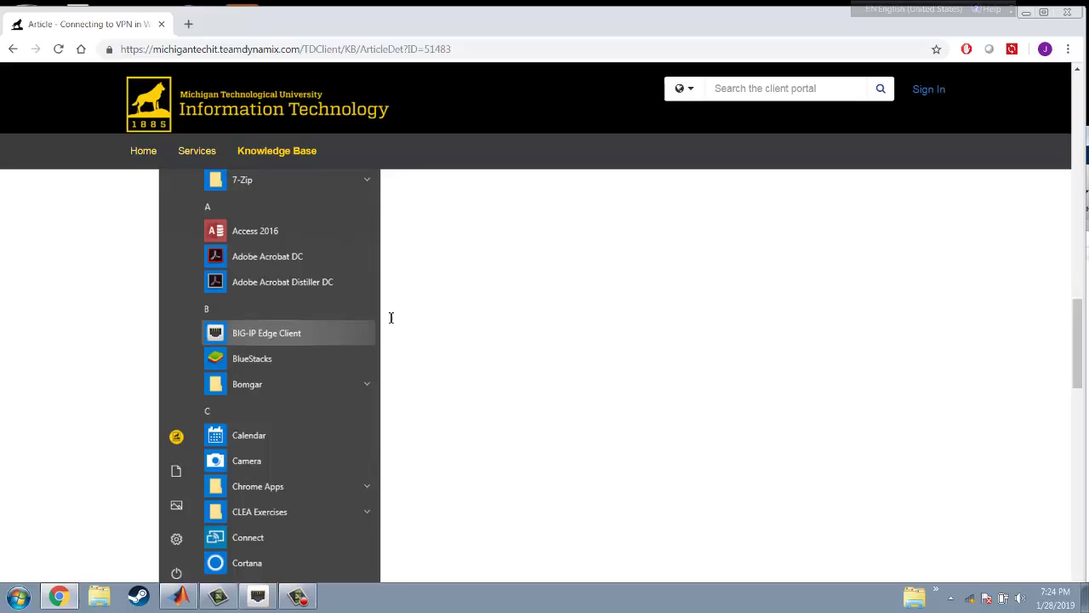
scroll(390, 321, "down", 10)
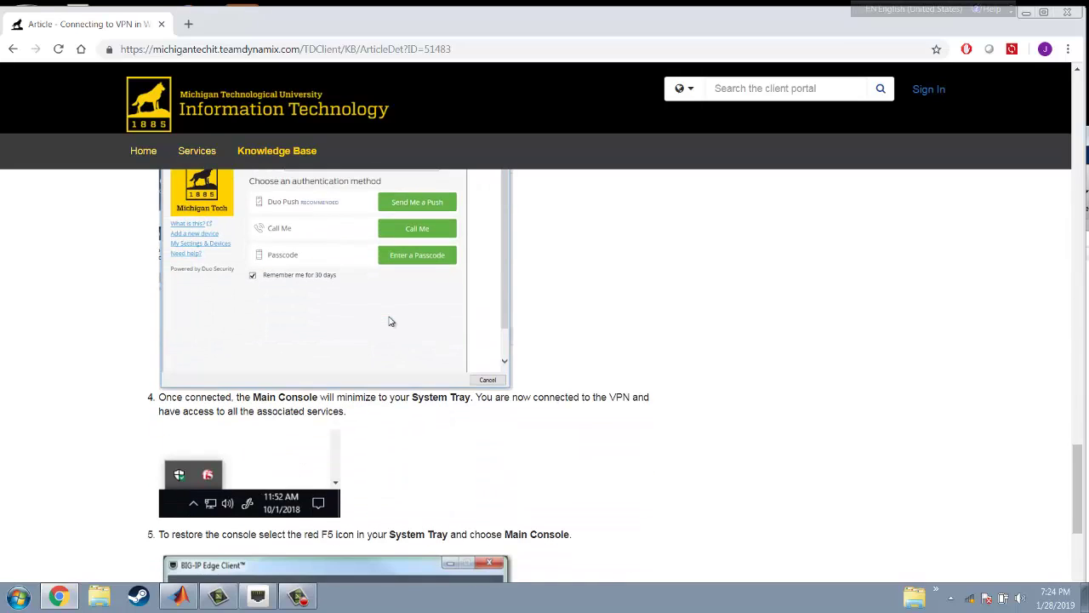
scroll(390, 321, "up", 6)
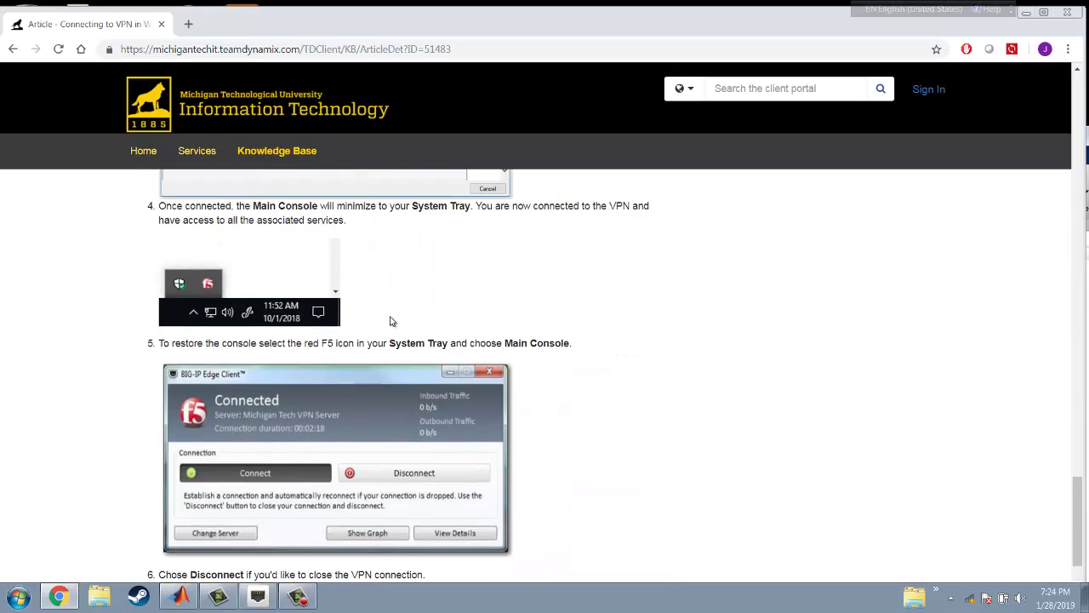
scroll(389, 321, "up", 15)
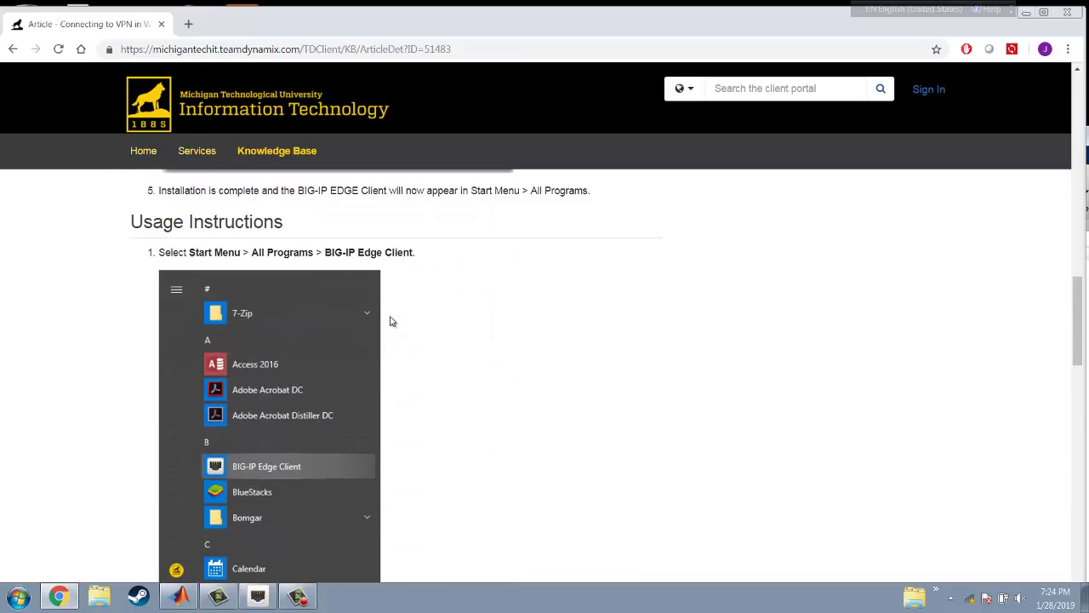
Return to the Connect to a Campus Windows Computer article and highlight the Remote Desktop Connection step
left_click(13, 49)
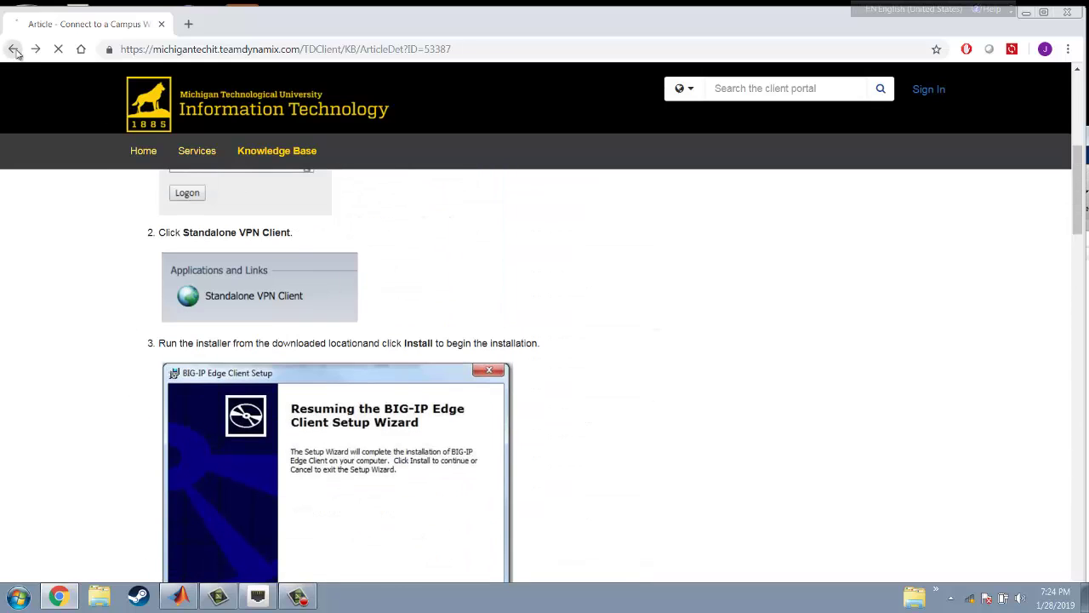
scroll(363, 387, "down", 3)
scroll(363, 387, "down", 3)
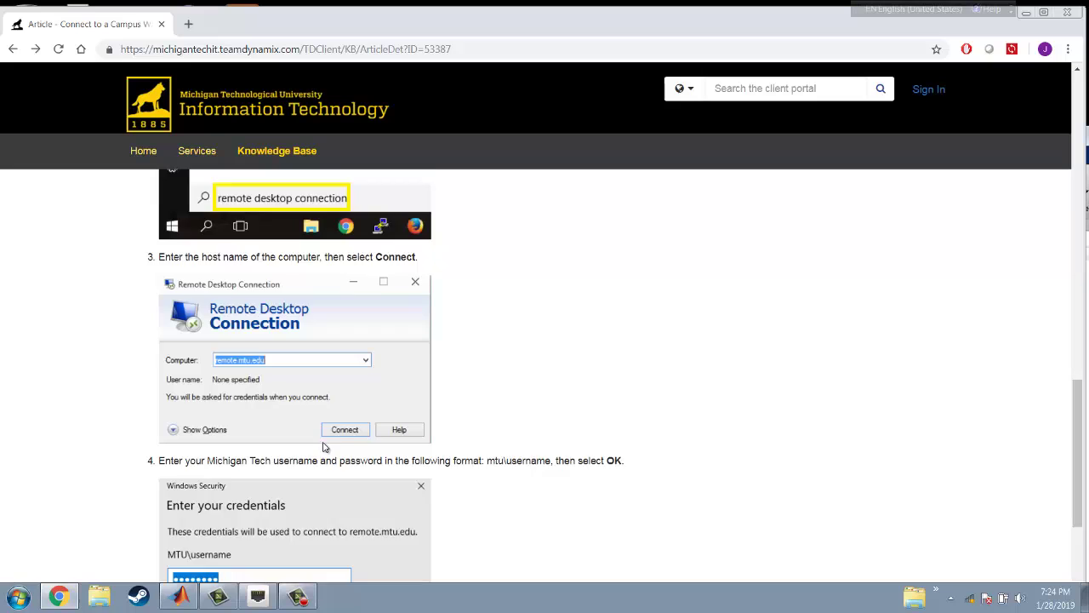
scroll(324, 418, "up", 4)
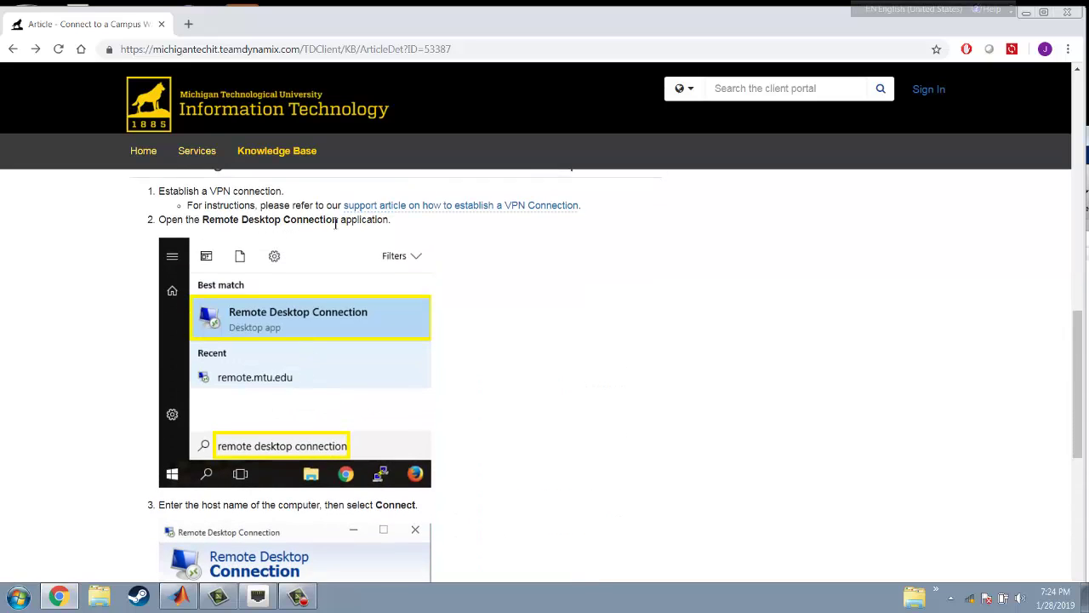
left_click_drag(309, 219, 432, 230)
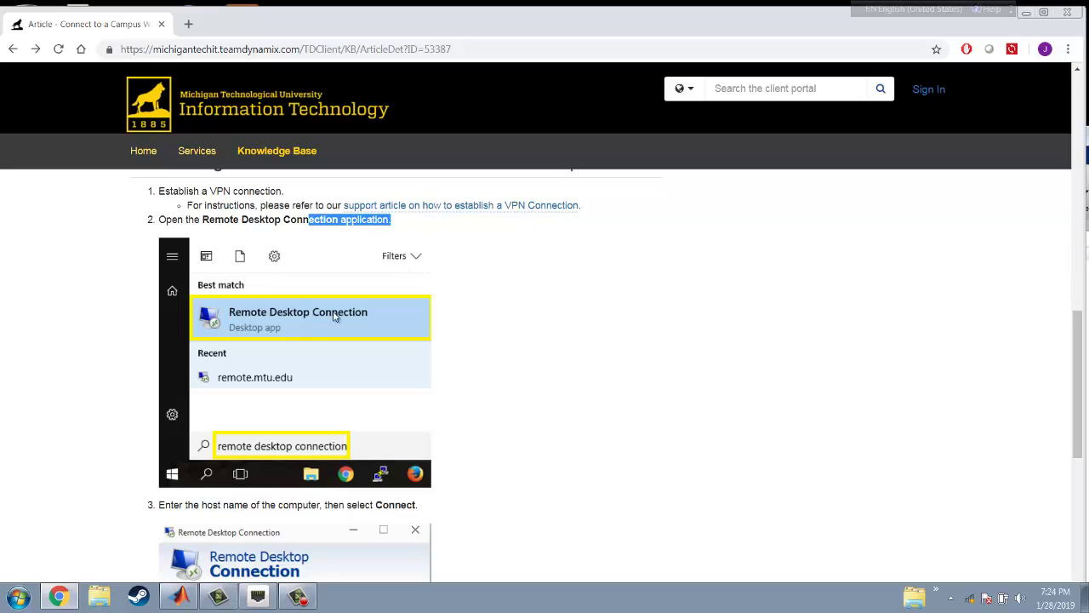
Read down through the Remote Desktop Connection steps to the credentials screenshot
scroll(272, 326, "down", 1)
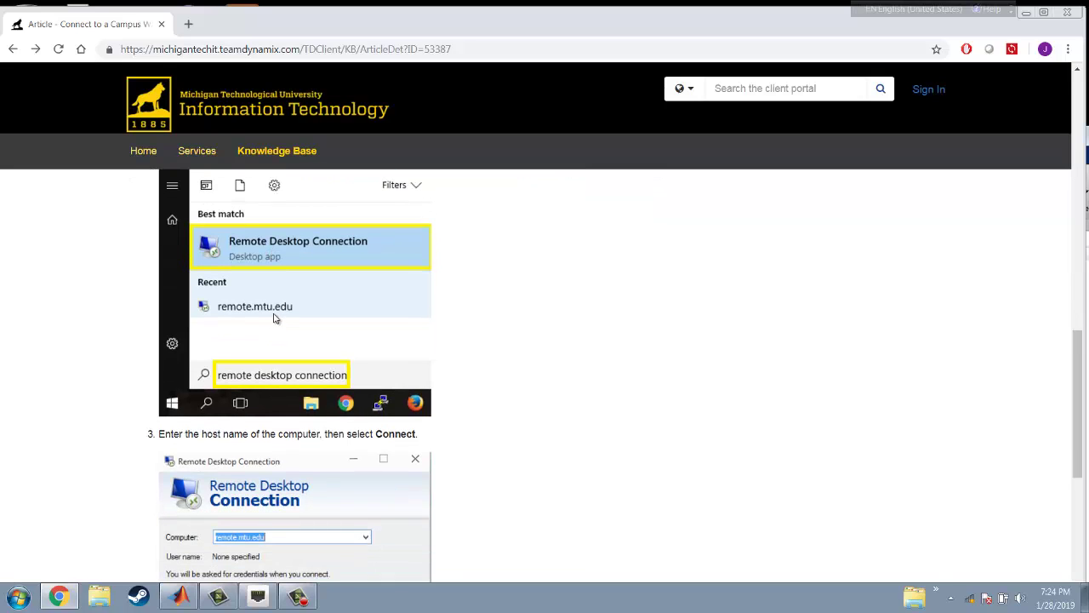
scroll(275, 318, "down", 1)
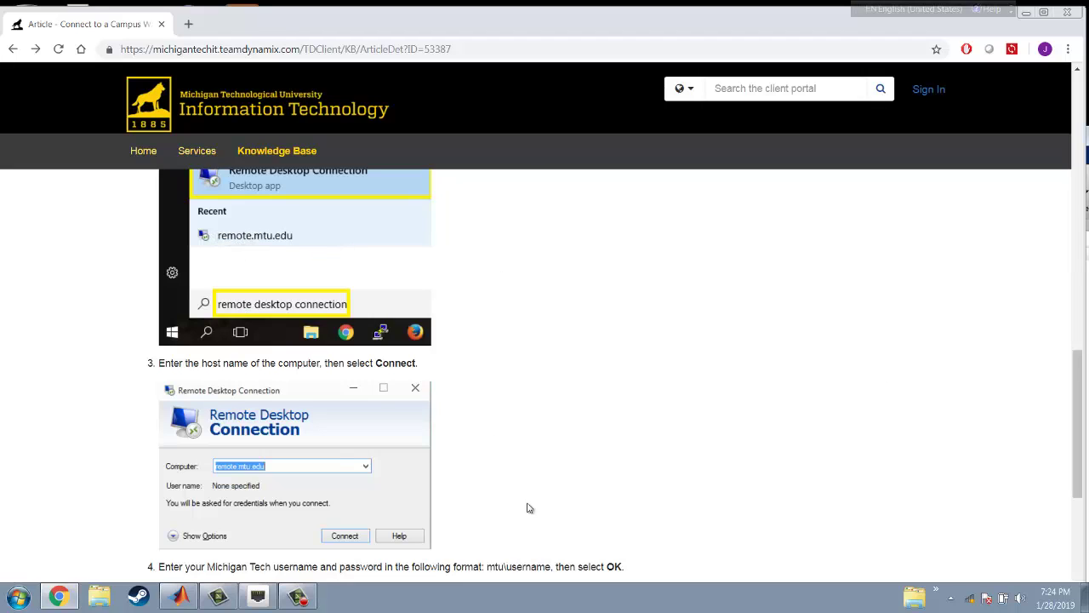
scroll(401, 433, "down", 3)
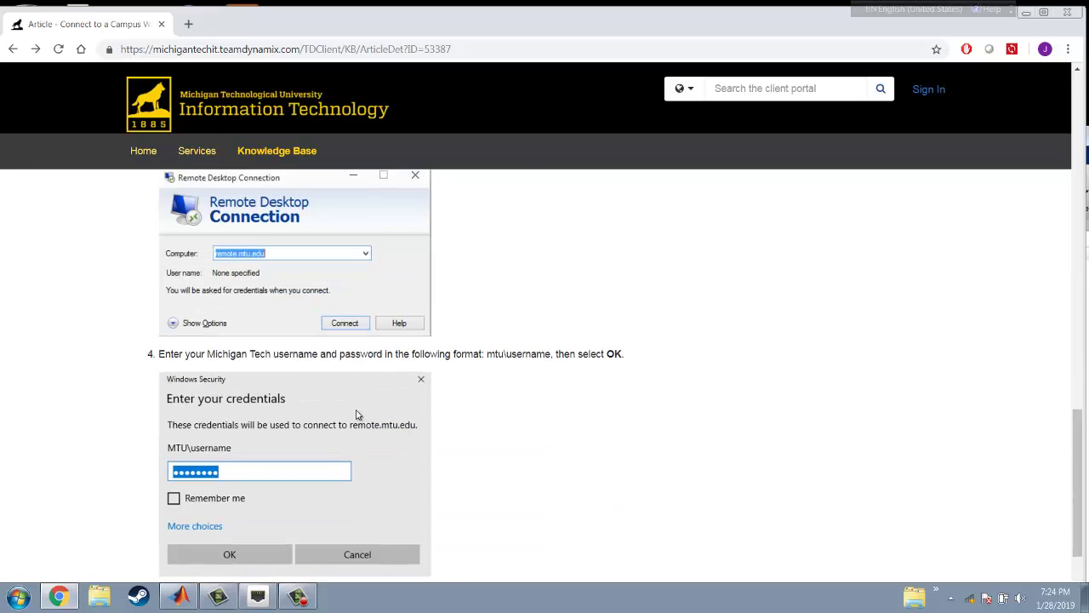
scroll(343, 422, "down", 1)
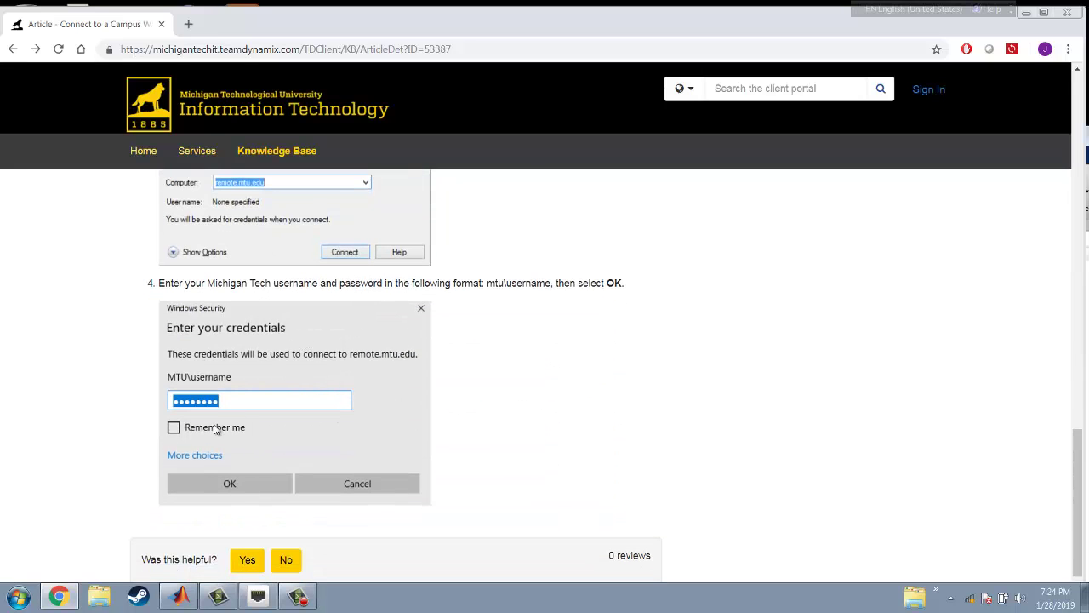
scroll(292, 311, "down", 1)
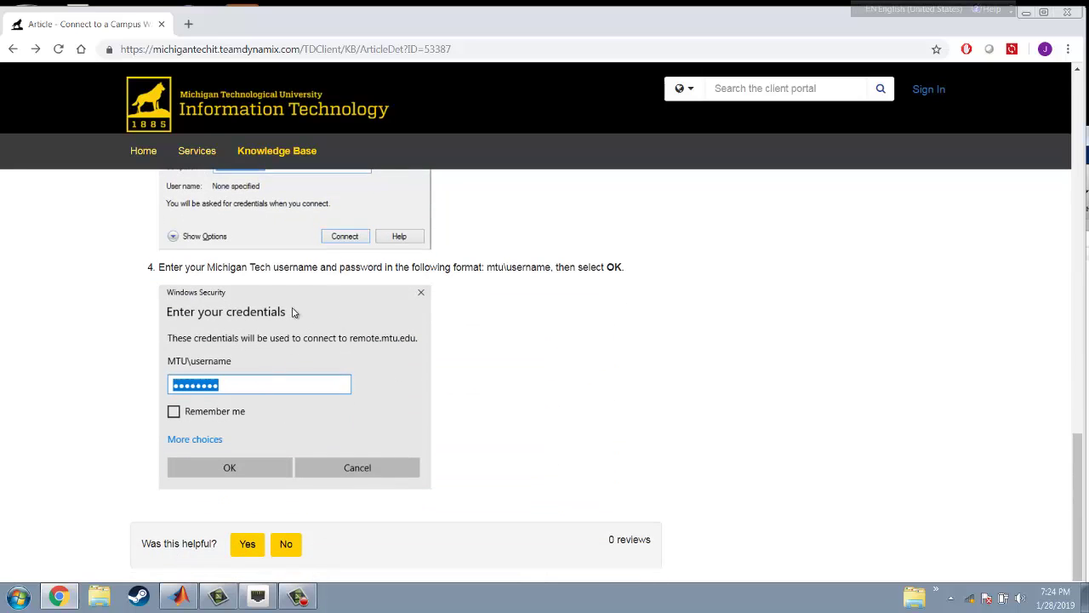